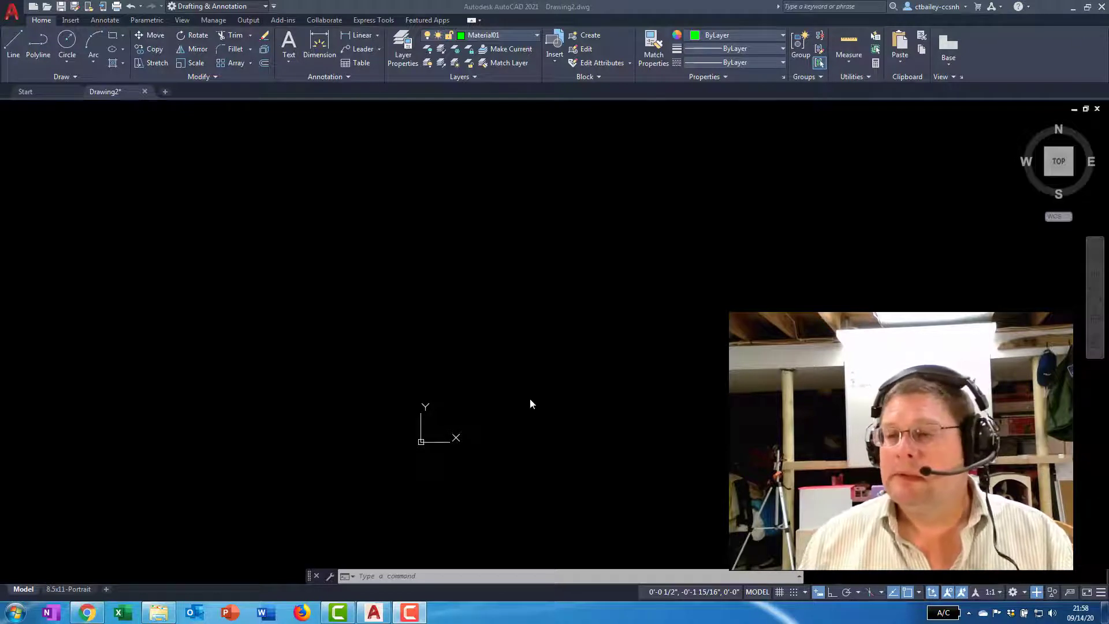
Step: Check the downloaded NHTI_ColorBased.ctb file, and open the plot styles folder through Manage Plot Styles
{"action": "left_click", "coordinate": [156, 613]}
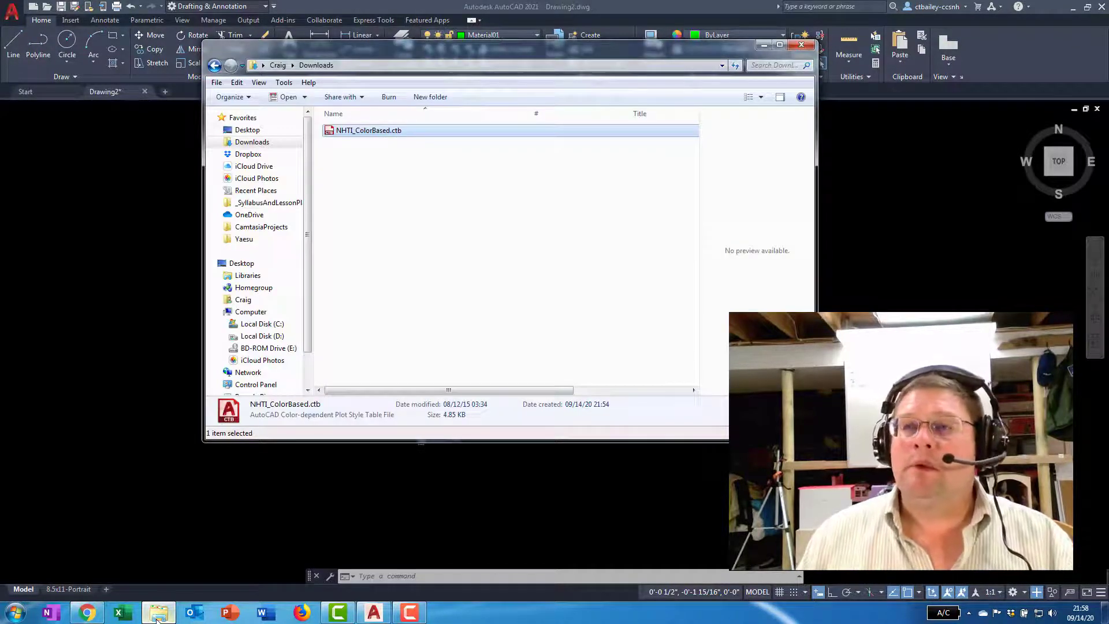
{"action": "left_click", "coordinate": [106, 233]}
{"action": "left_click", "coordinate": [11, 13]}
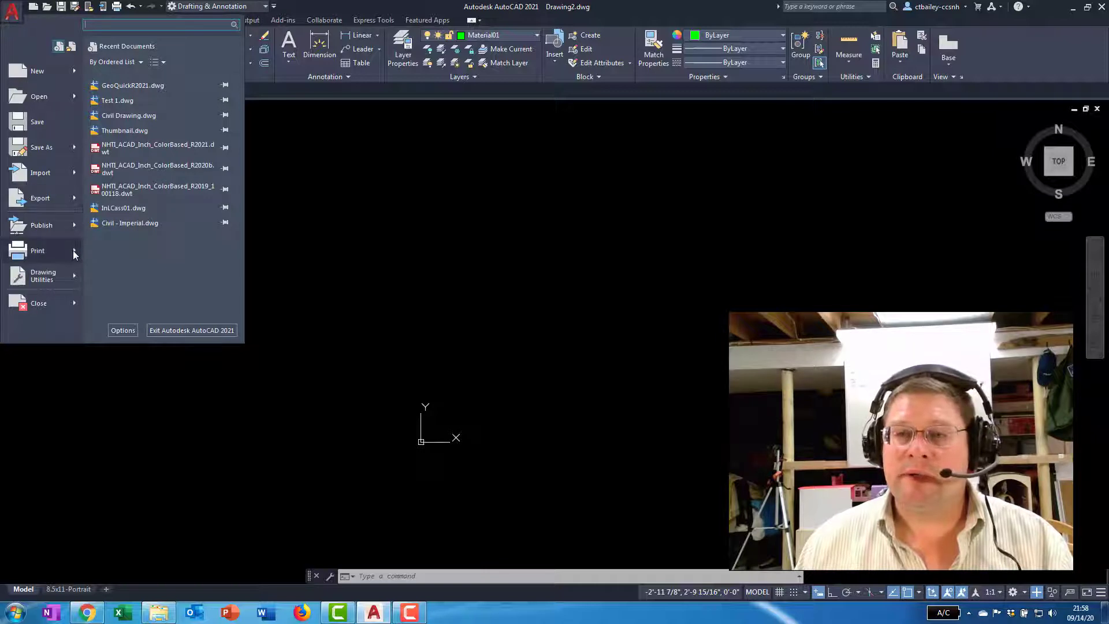
{"action": "mouse_move", "coordinate": [73, 251]}
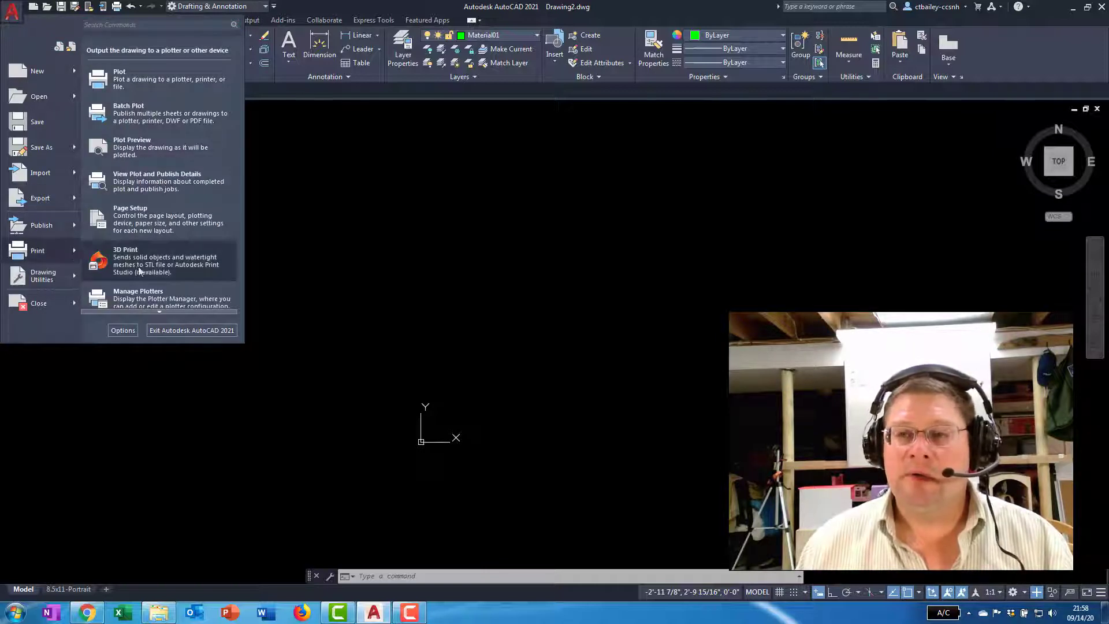
{"action": "mouse_move", "coordinate": [152, 313]}
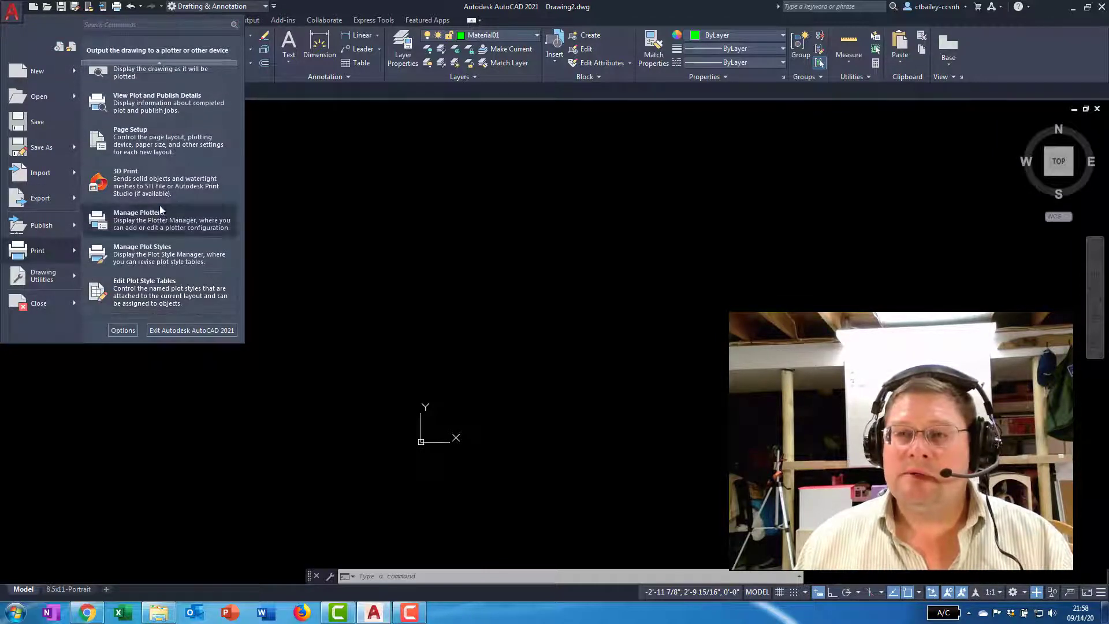
{"action": "mouse_move", "coordinate": [154, 62]}
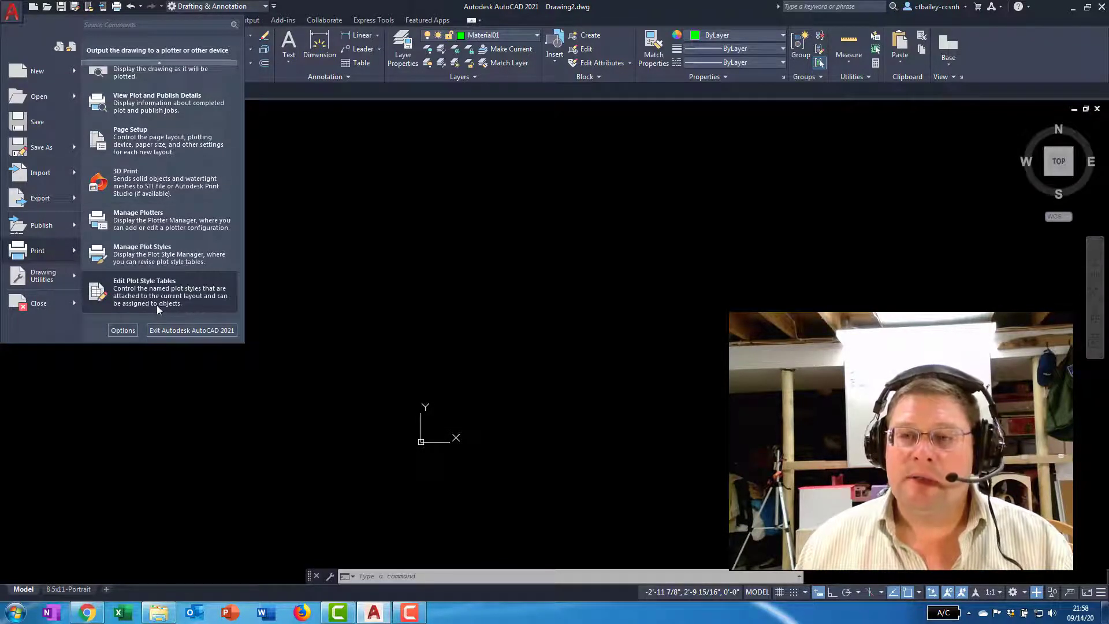
{"action": "left_click", "coordinate": [145, 259]}
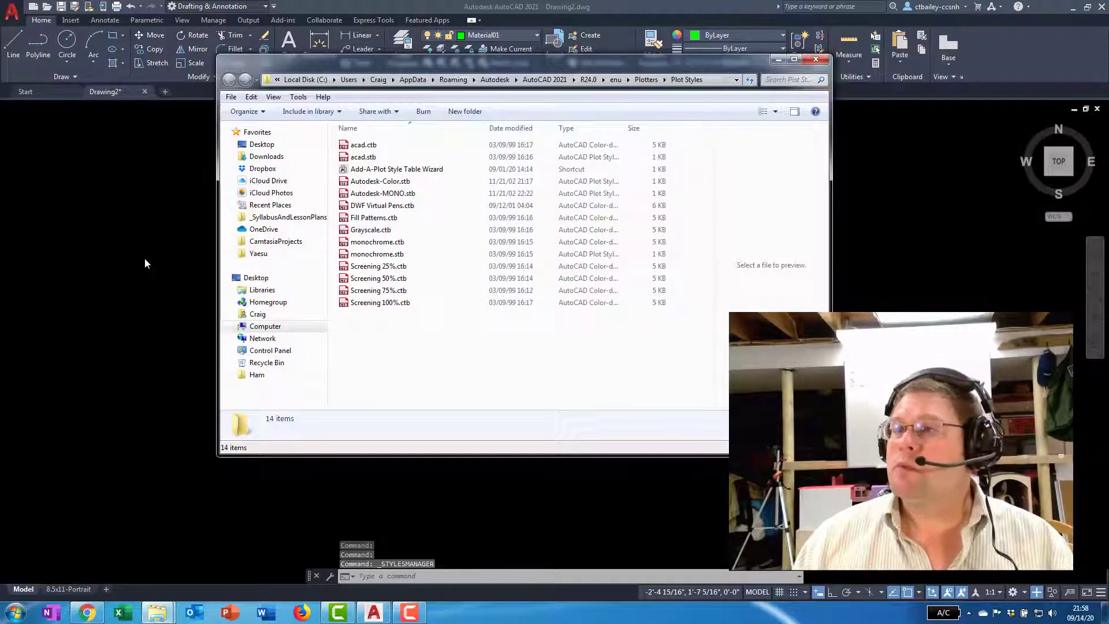
Step: Move NHTI_ColorBased.ctb from the Downloads folder into the AutoCAD 2021 Plot Styles folder
{"action": "left_click", "coordinate": [713, 81]}
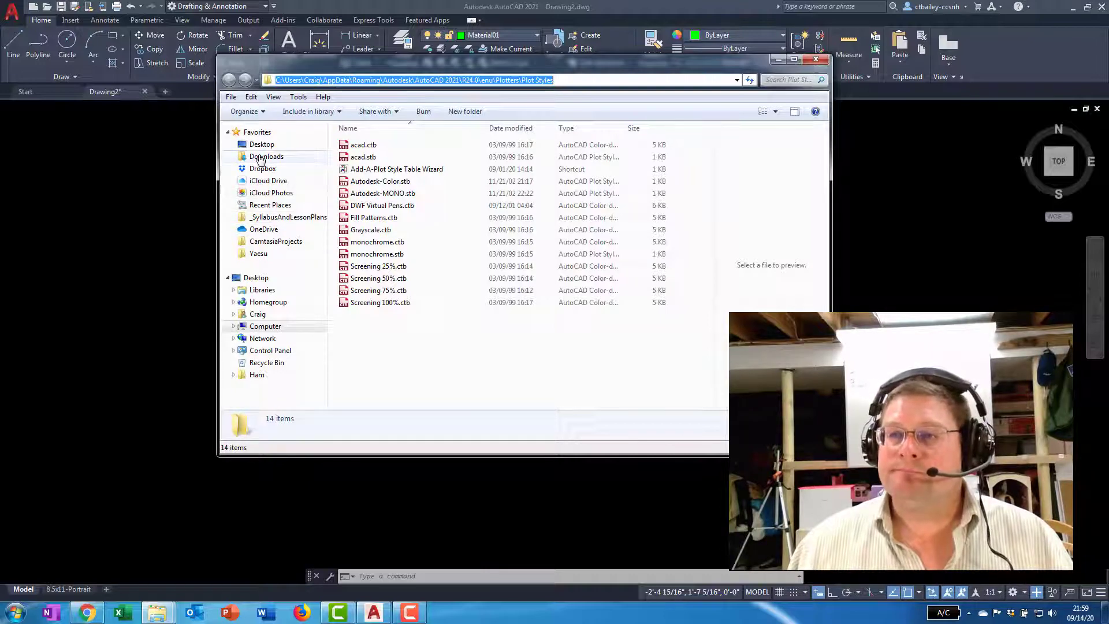
{"action": "mouse_move", "coordinate": [168, 617]}
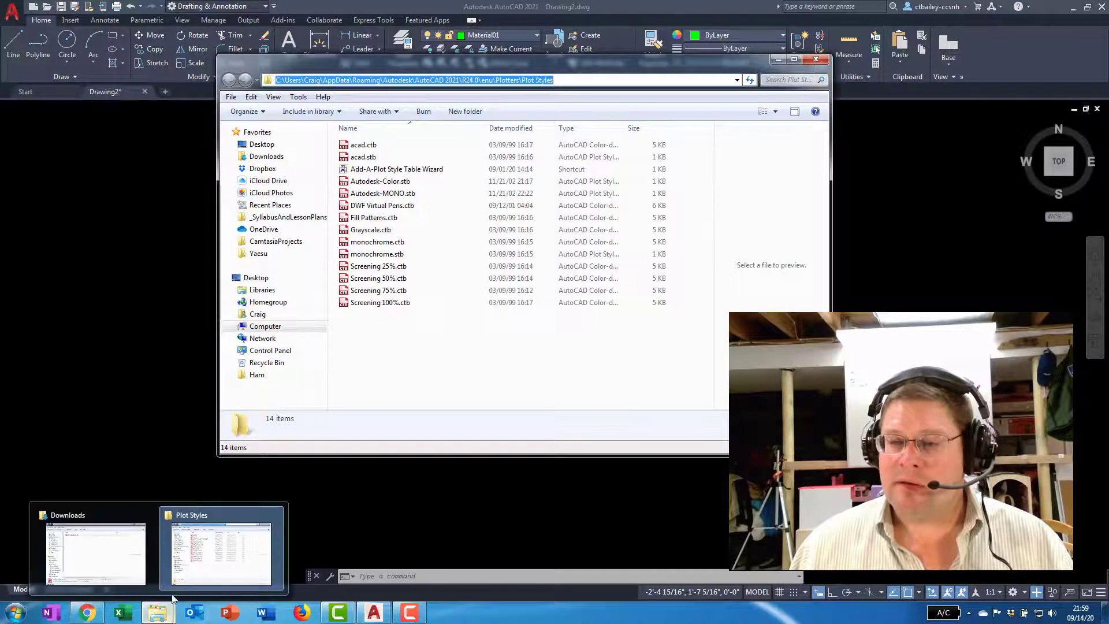
{"action": "left_click", "coordinate": [93, 553]}
{"action": "left_click_drag", "start_coordinate": [390, 53], "coordinate": [702, 141]}
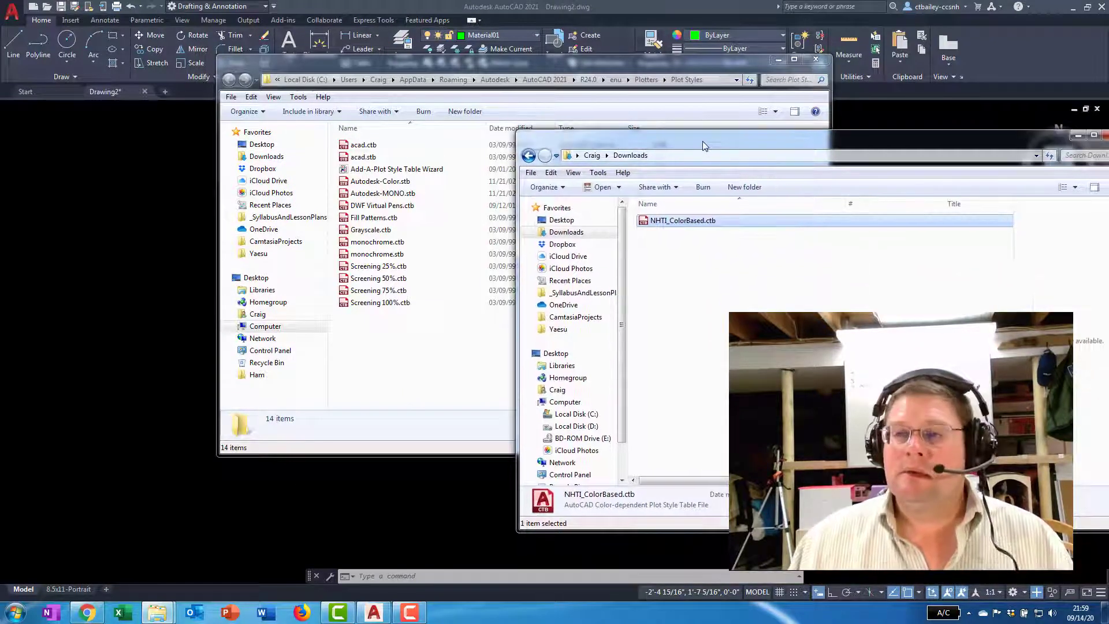
{"action": "left_click_drag", "start_coordinate": [734, 281], "coordinate": [390, 383]}
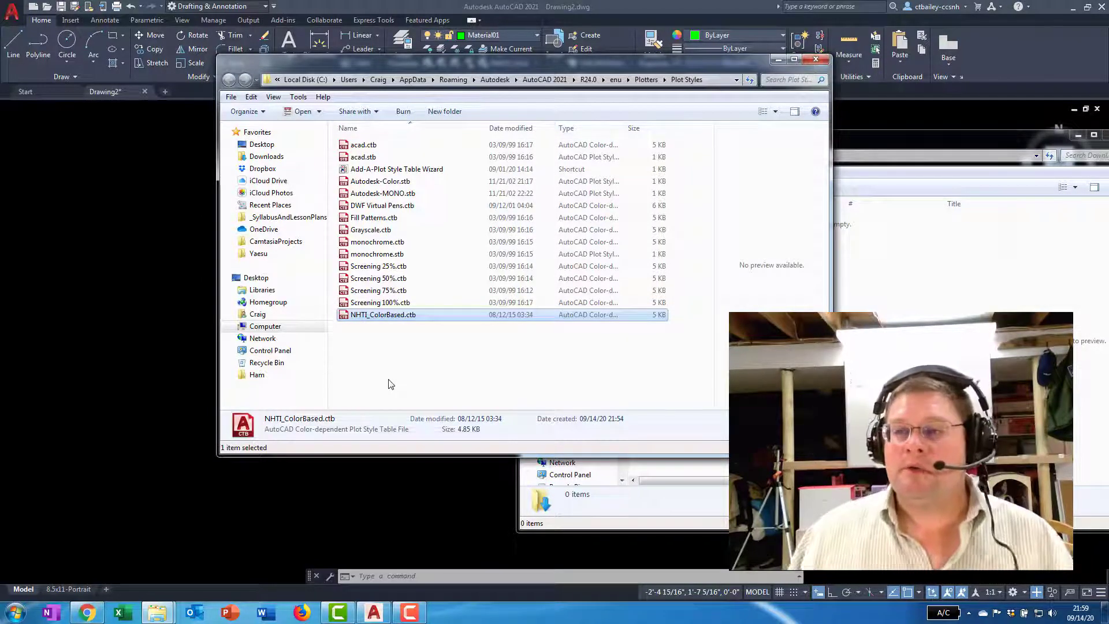
Step: Return to the AutoCAD drawing, activate the 8.5x11-Portrait layout and open its plot settings
{"action": "left_click", "coordinate": [269, 551]}
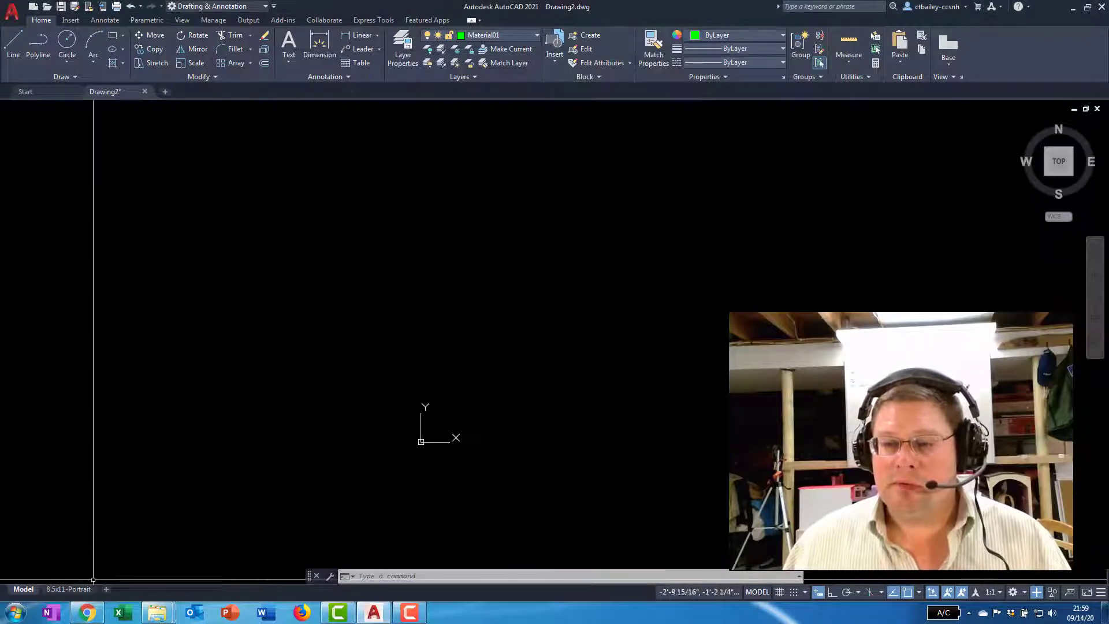
{"action": "right_click", "coordinate": [90, 589]}
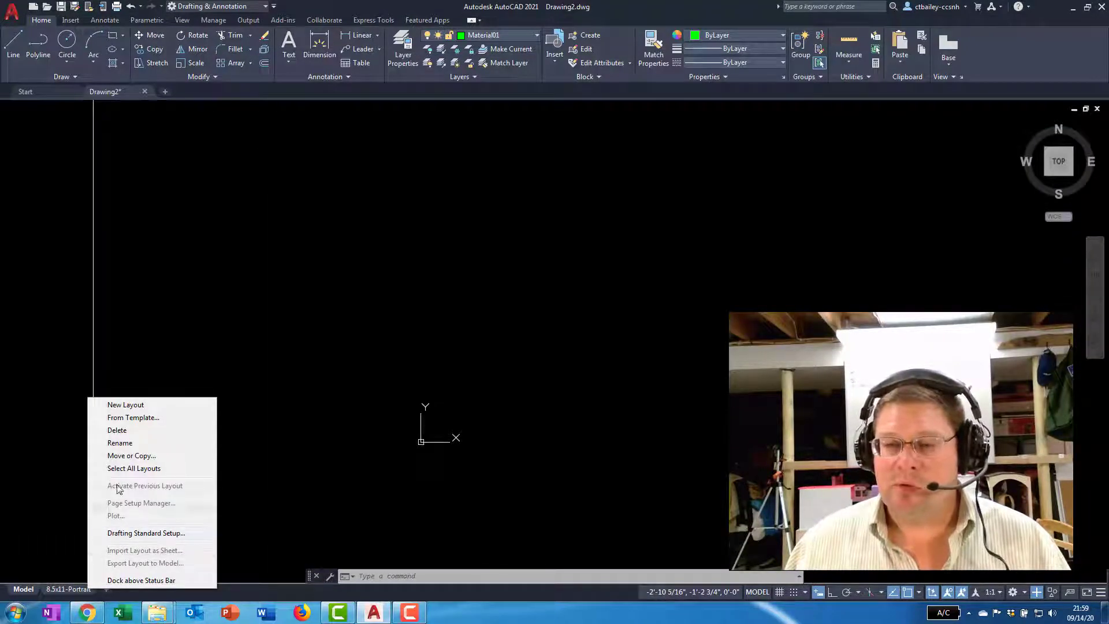
{"action": "left_click", "coordinate": [48, 517]}
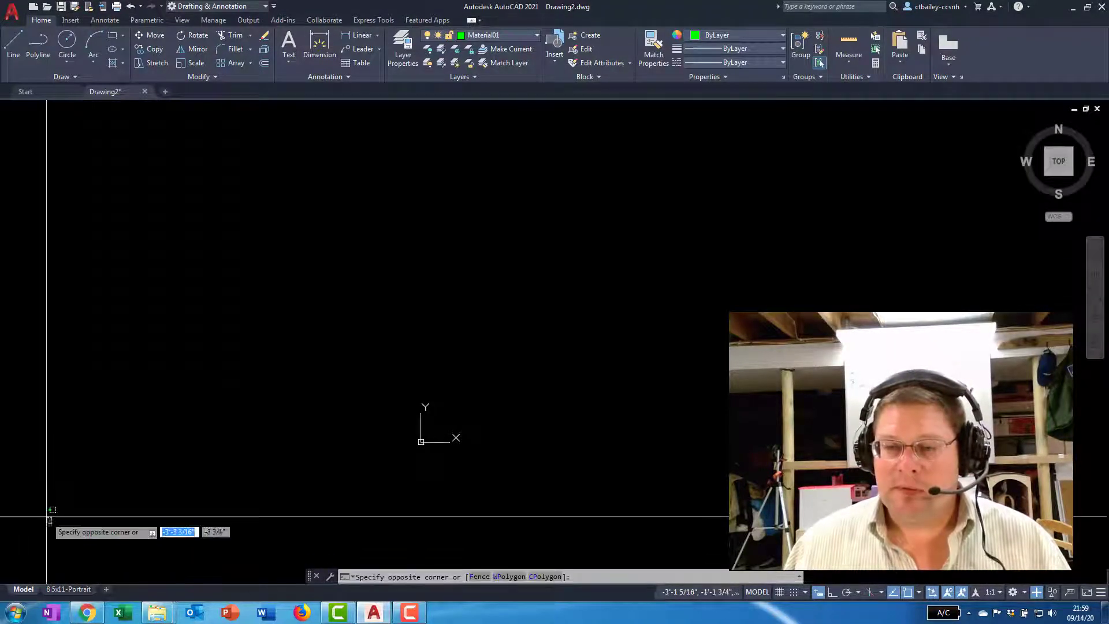
{"action": "key", "text": "Escape"}
{"action": "left_click", "coordinate": [68, 588]}
{"action": "right_click", "coordinate": [72, 588]}
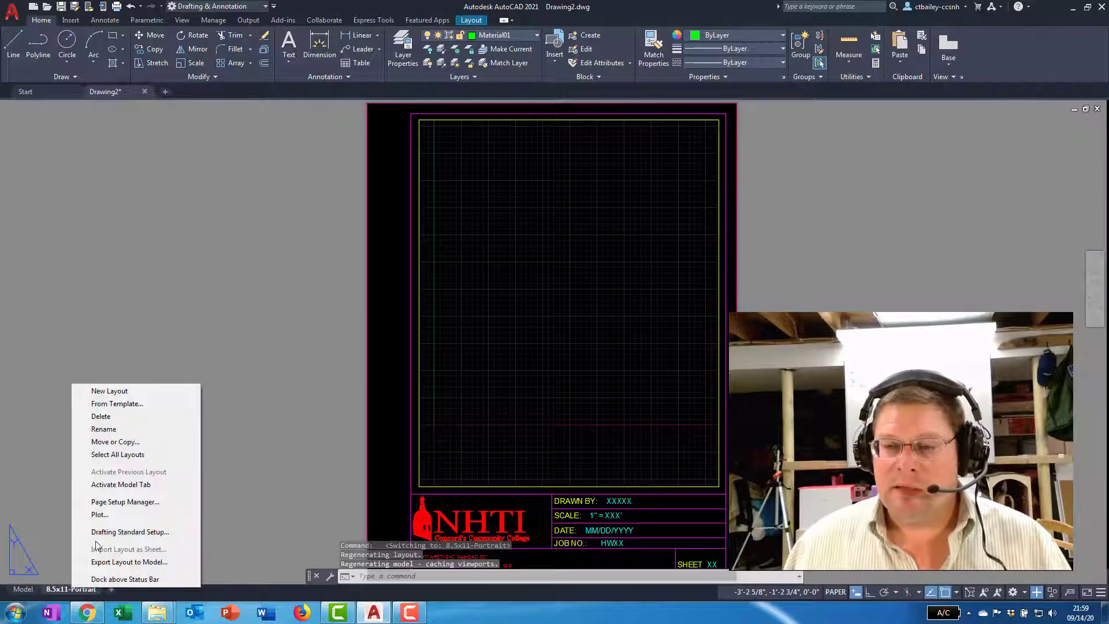
{"action": "left_click", "coordinate": [99, 514]}
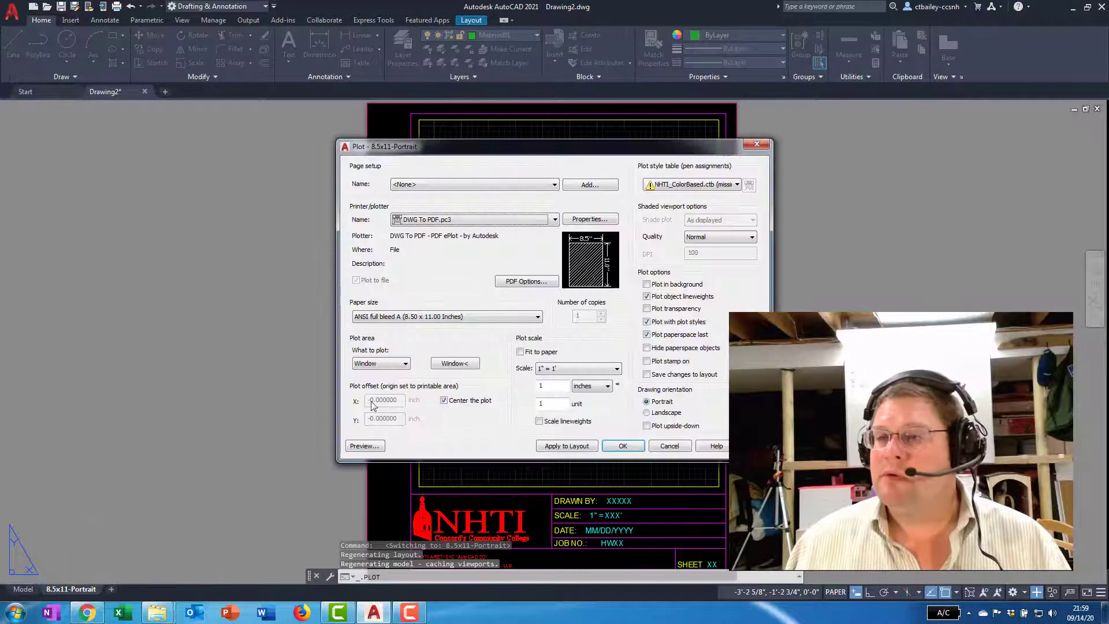
Step: Switch the plot style table to acad.ctb and back to NHTI_ColorBased.ctb
{"action": "left_click", "coordinate": [697, 184]}
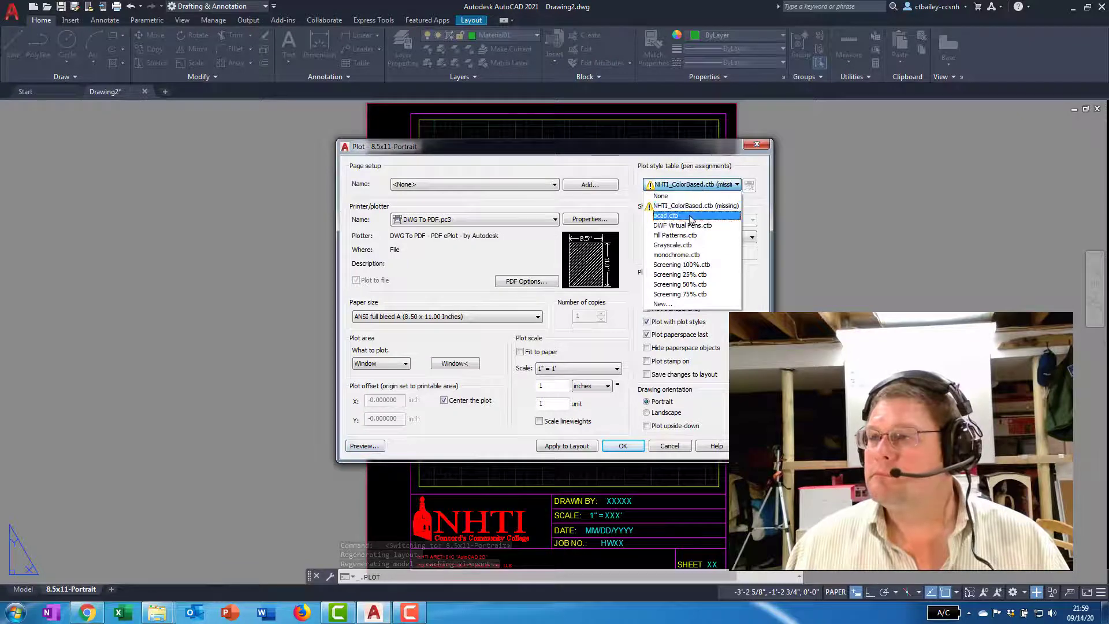
{"action": "left_click", "coordinate": [691, 216]}
{"action": "left_click", "coordinate": [690, 185]}
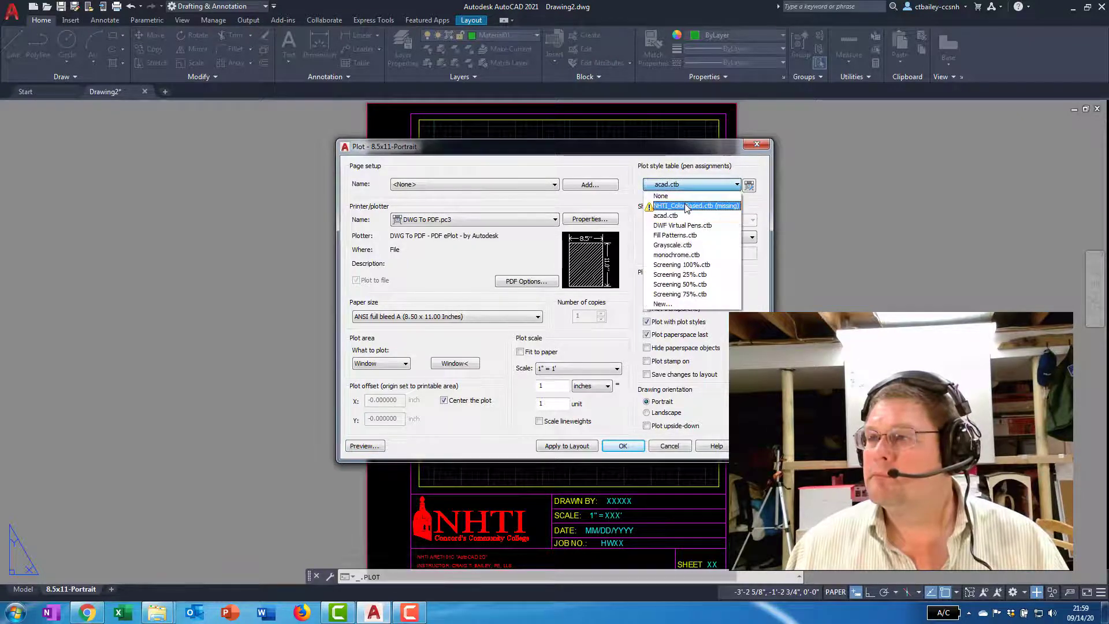
{"action": "left_click", "coordinate": [686, 207]}
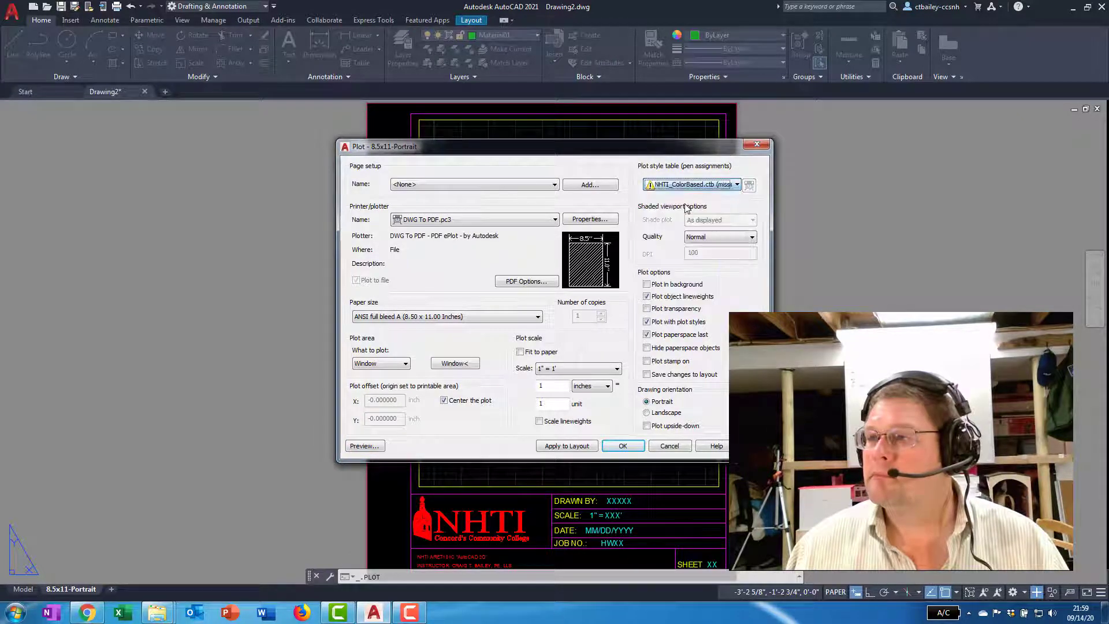
Step: Preview the layout plot and examine the line weights and colors of the border and title block
{"action": "left_click", "coordinate": [364, 446]}
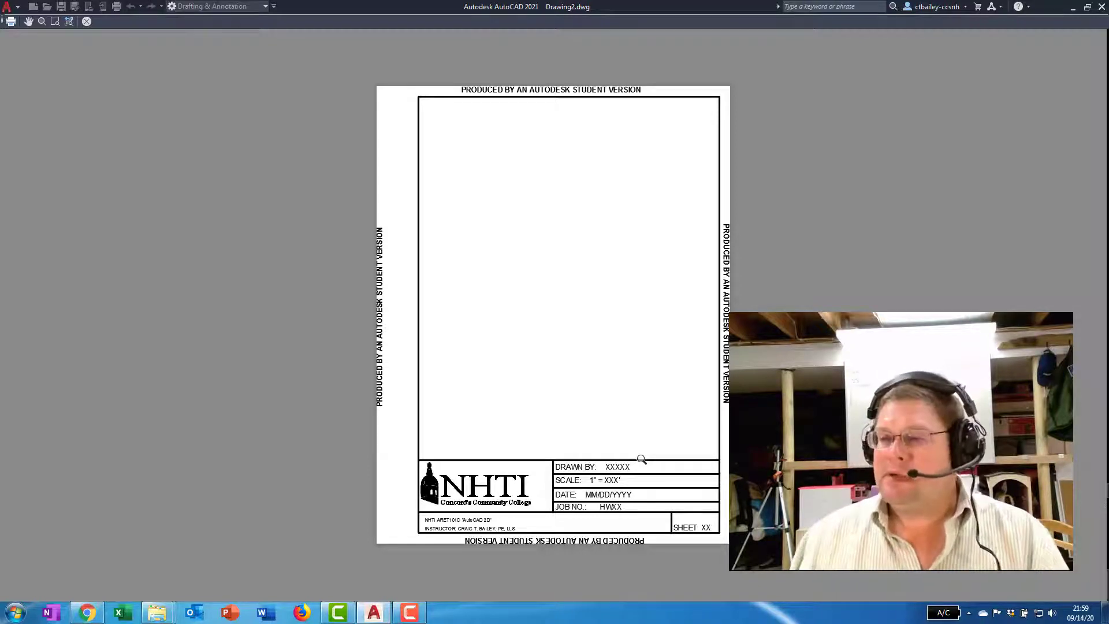
{"action": "scroll", "coordinate": [543, 527], "scroll_direction": "up", "scroll_amount": 5}
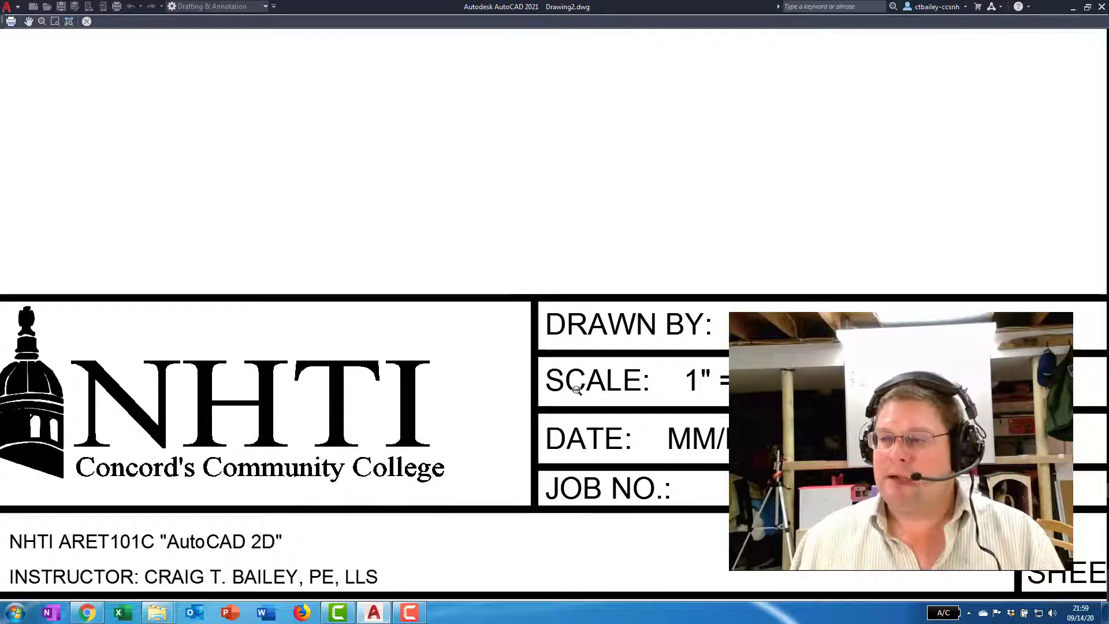
{"action": "scroll", "coordinate": [549, 315], "scroll_direction": "up", "scroll_amount": 1}
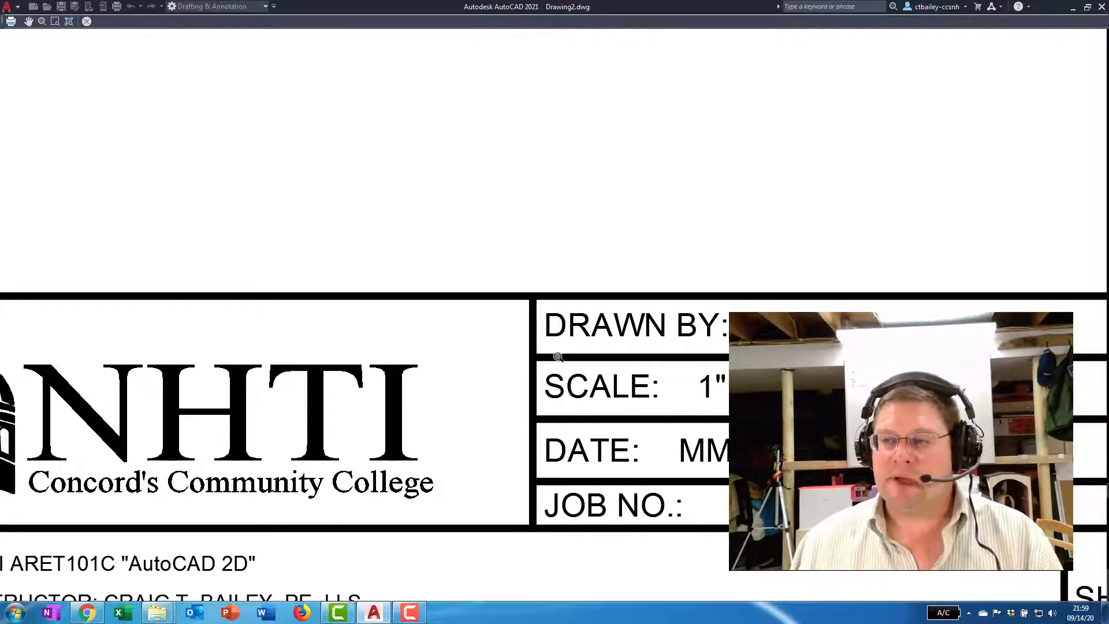
{"action": "scroll", "coordinate": [523, 346], "scroll_direction": "down", "scroll_amount": 5}
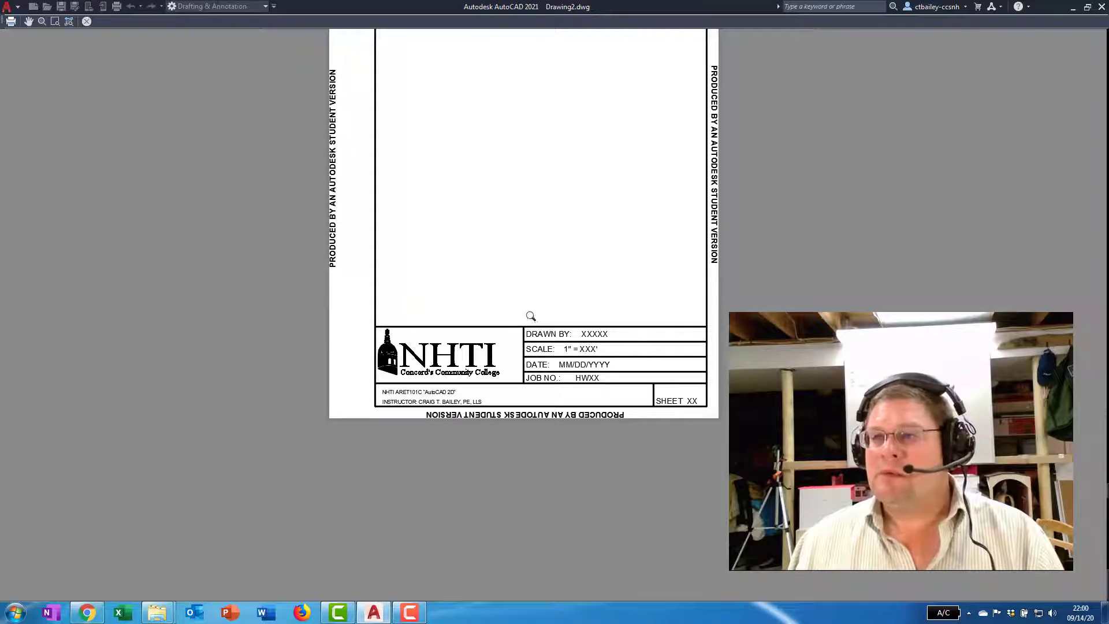
{"action": "scroll", "coordinate": [527, 317], "scroll_direction": "up", "scroll_amount": 2}
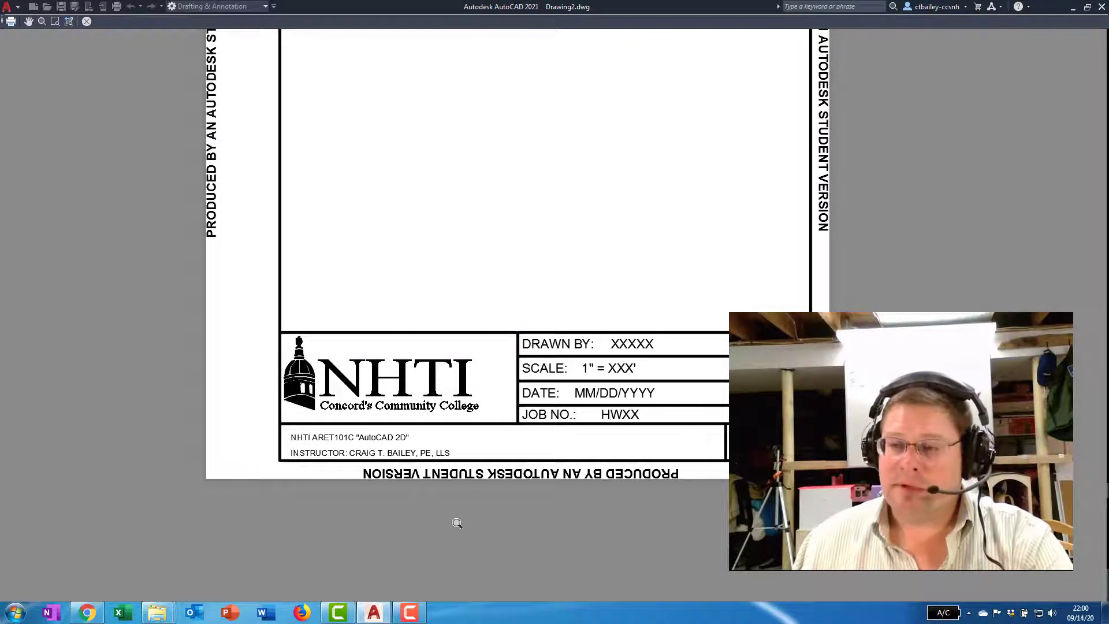
Step: View NHTI_LineWeightsPlottingByColors.pdf in Acrobat Reader at 100%, and change the Windows color scheme to Windows 7 Basic
{"action": "left_click", "coordinate": [410, 612]}
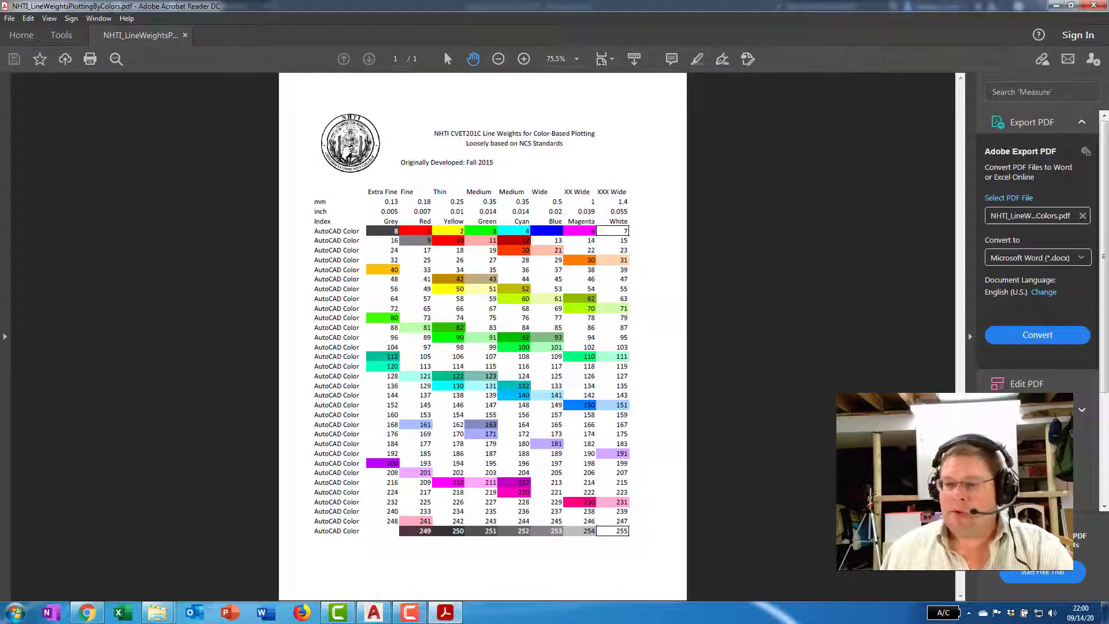
{"action": "scroll", "coordinate": [498, 269], "scroll_direction": "up", "scroll_amount": 1, "text": "ctrl"}
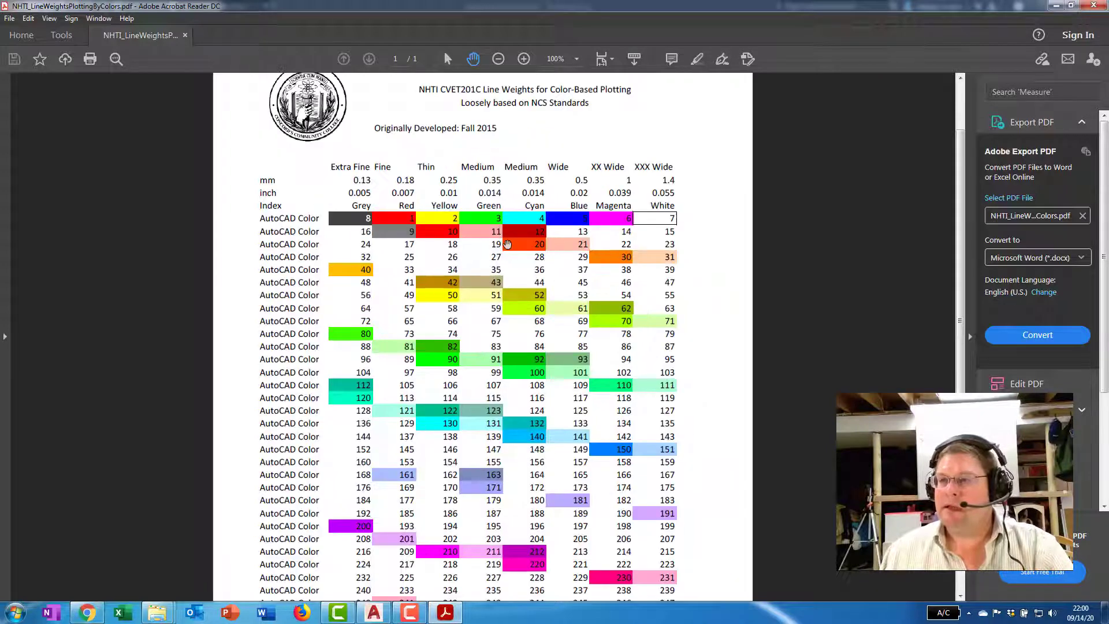
{"action": "scroll", "coordinate": [517, 269], "scroll_direction": "up", "scroll_amount": 1}
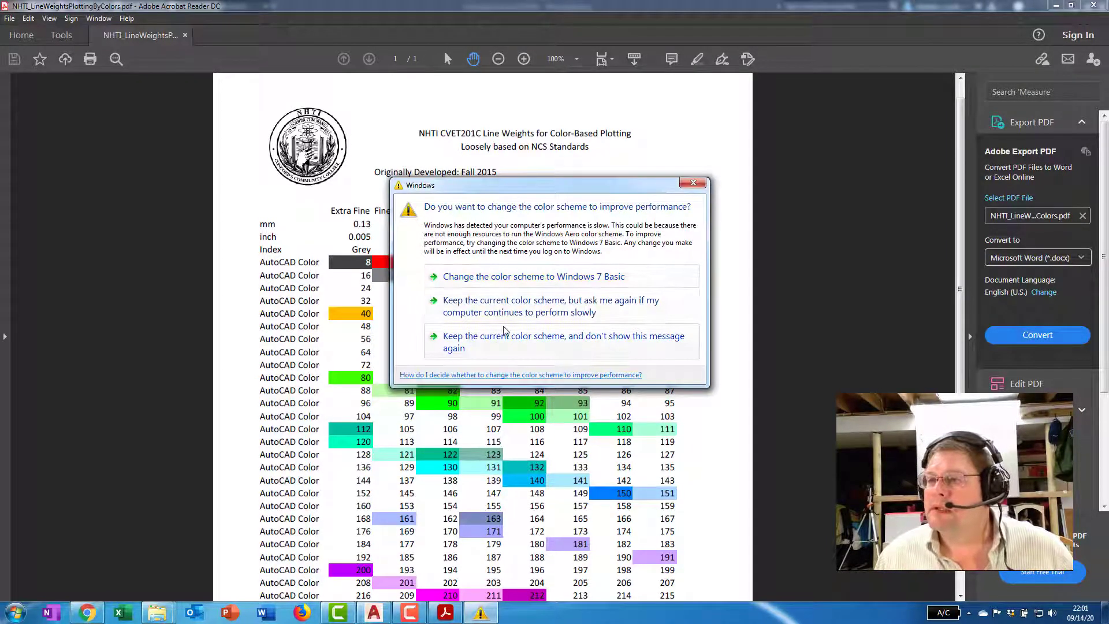
{"action": "left_click", "coordinate": [502, 276]}
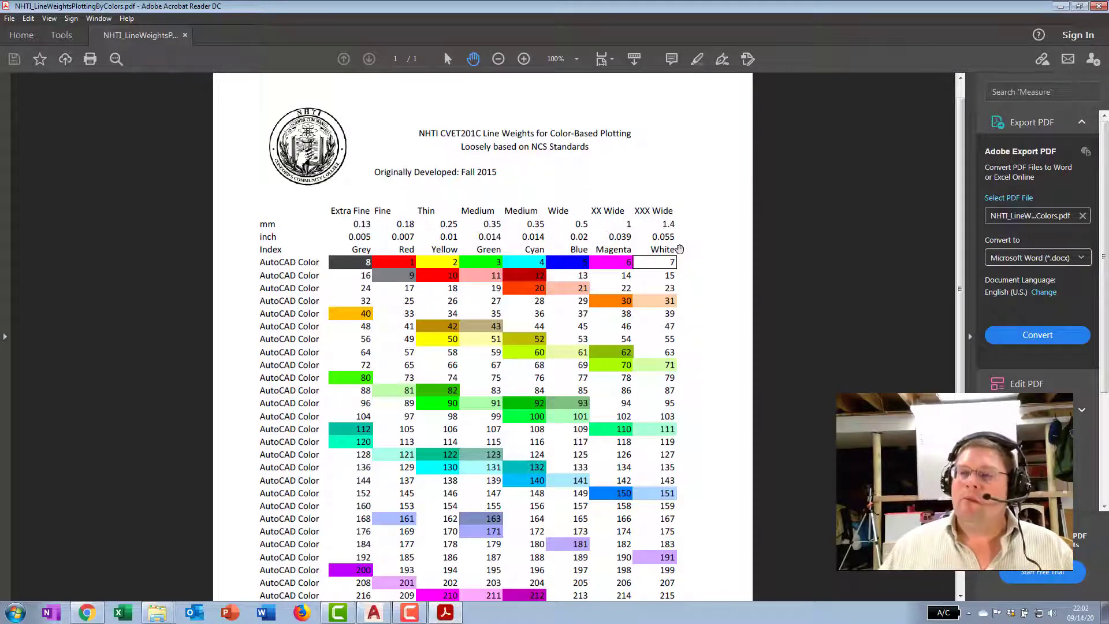
Step: Examine the chart's line weight assigned to each AutoCAD color index up to 255, and return to the AutoCAD plot preview
{"action": "scroll", "coordinate": [466, 316], "scroll_direction": "down", "scroll_amount": 4}
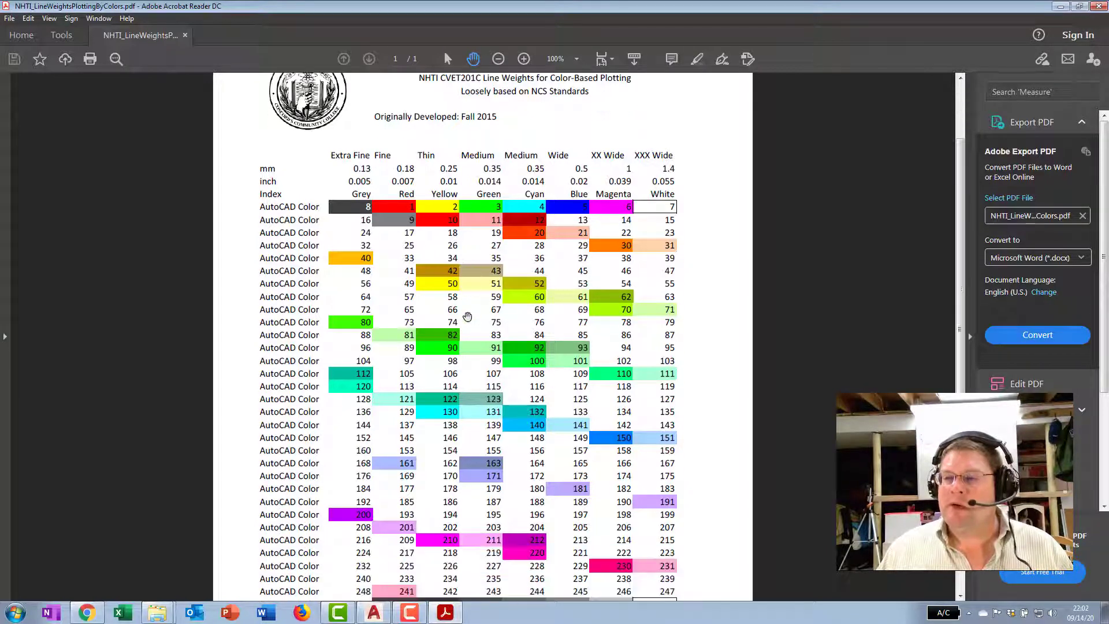
{"action": "scroll", "coordinate": [466, 312], "scroll_direction": "up", "scroll_amount": 3}
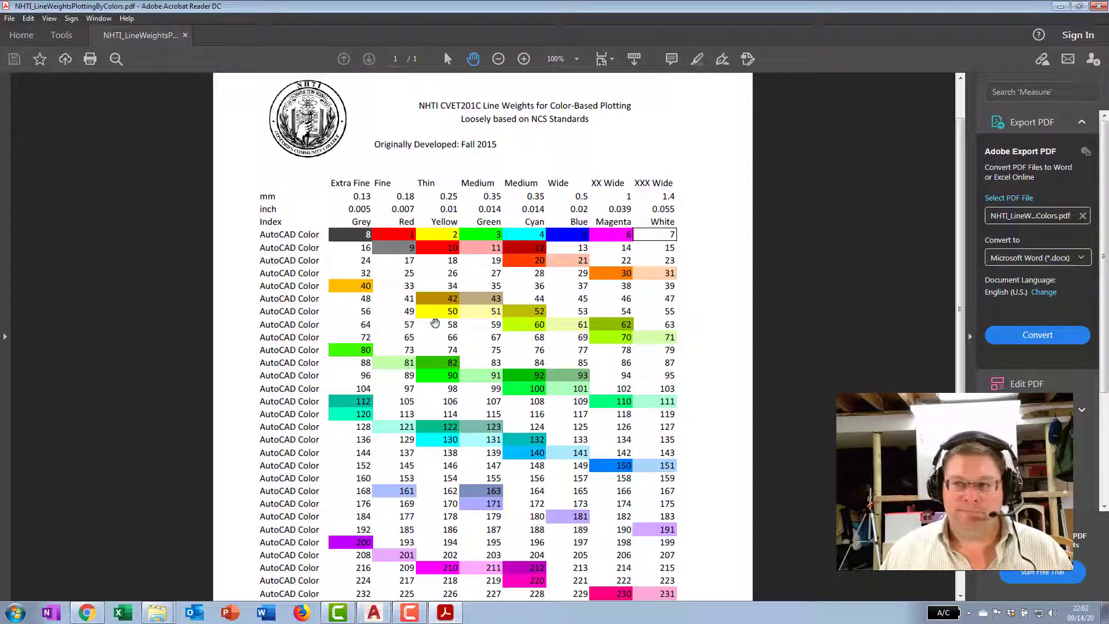
{"action": "scroll", "coordinate": [446, 281], "scroll_direction": "down", "scroll_amount": 1}
{"action": "scroll", "coordinate": [446, 281], "scroll_direction": "down", "scroll_amount": 2}
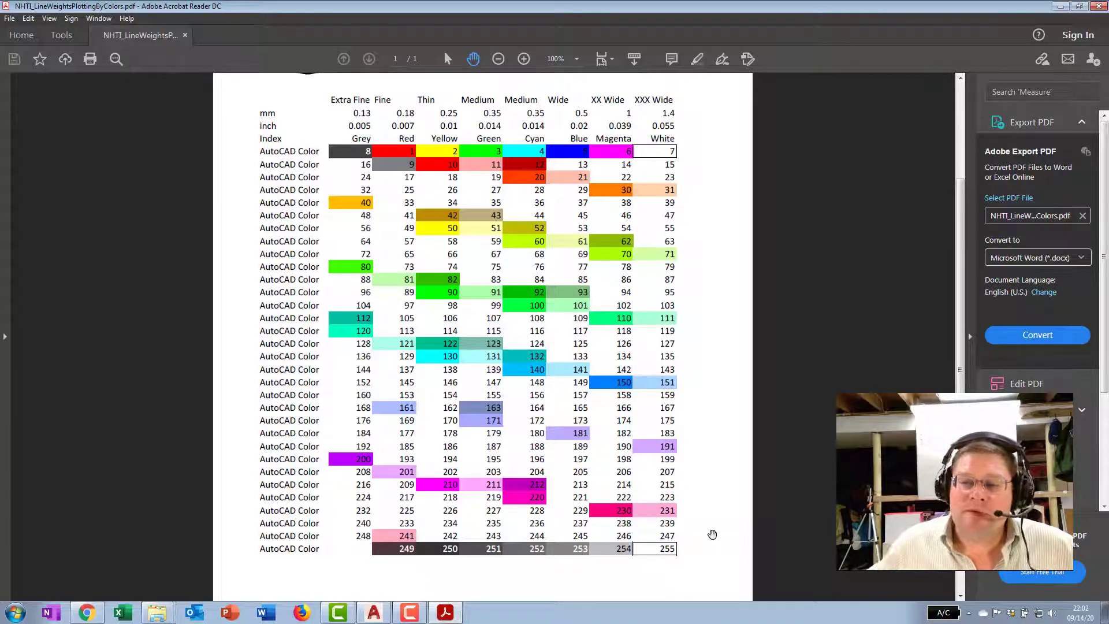
{"action": "scroll", "coordinate": [519, 398], "scroll_direction": "up", "scroll_amount": 2}
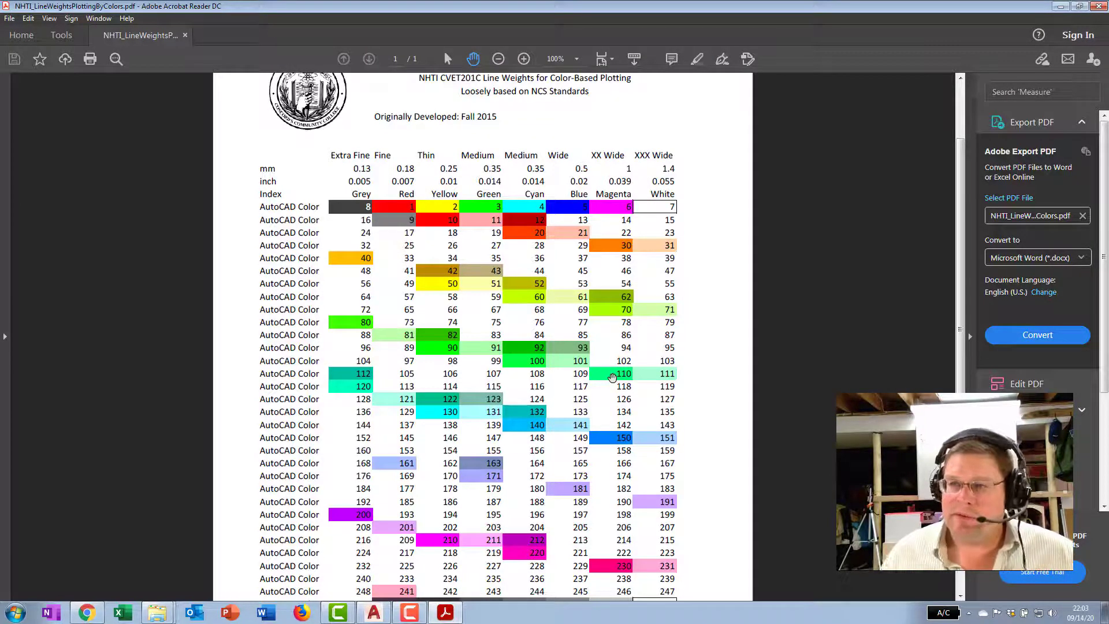
{"action": "scroll", "coordinate": [612, 377], "scroll_direction": "down", "scroll_amount": 2}
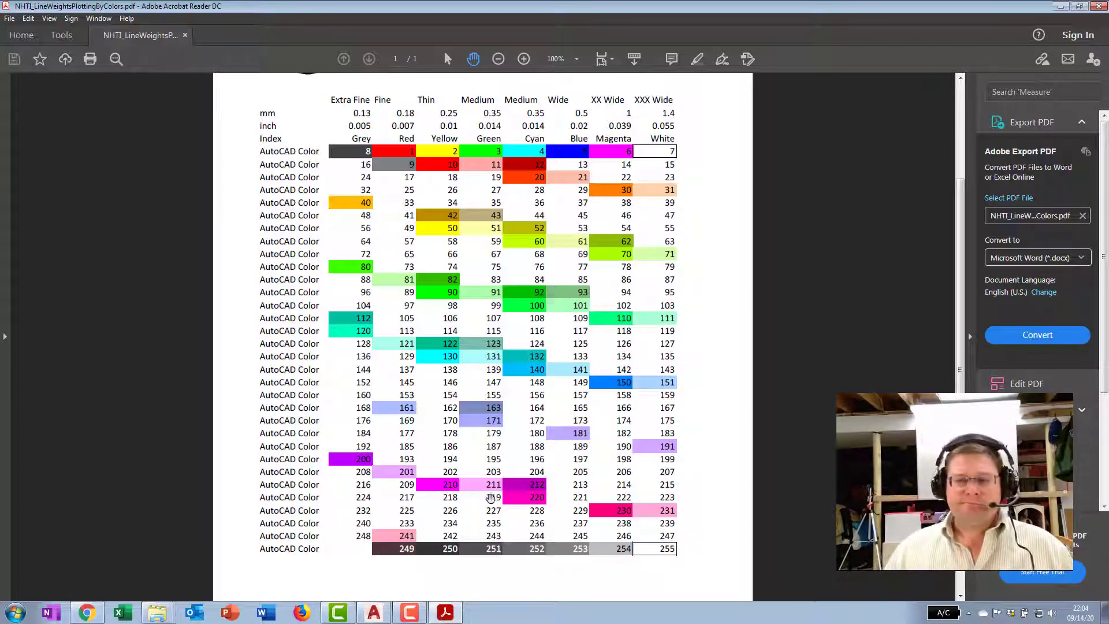
{"action": "scroll", "coordinate": [476, 467], "scroll_direction": "up", "scroll_amount": 3}
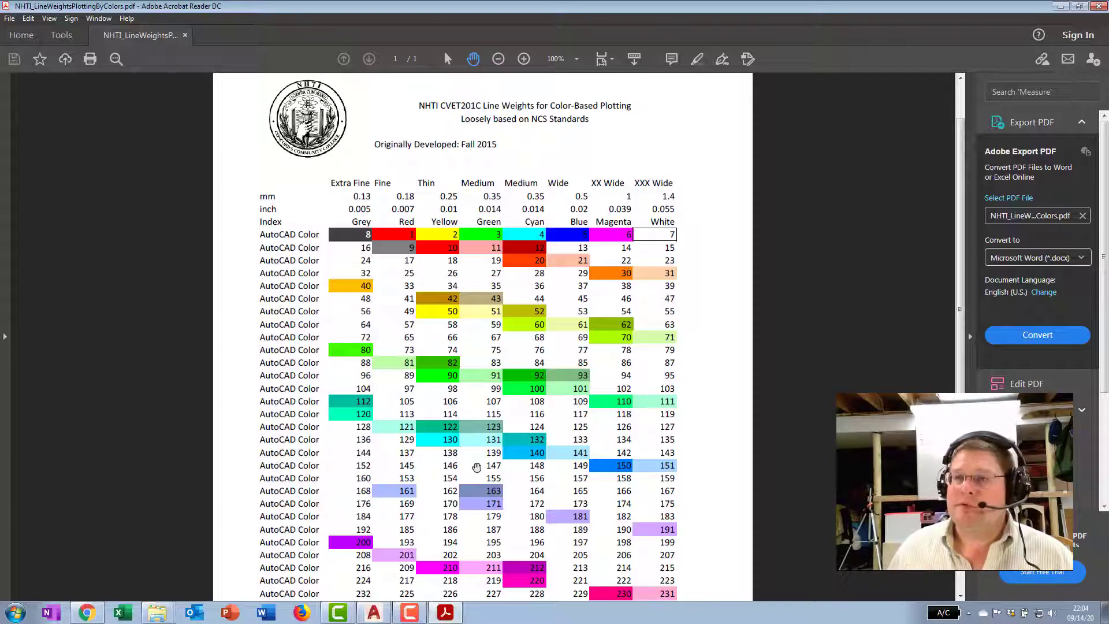
{"action": "scroll", "coordinate": [440, 507], "scroll_direction": "up", "scroll_amount": 1}
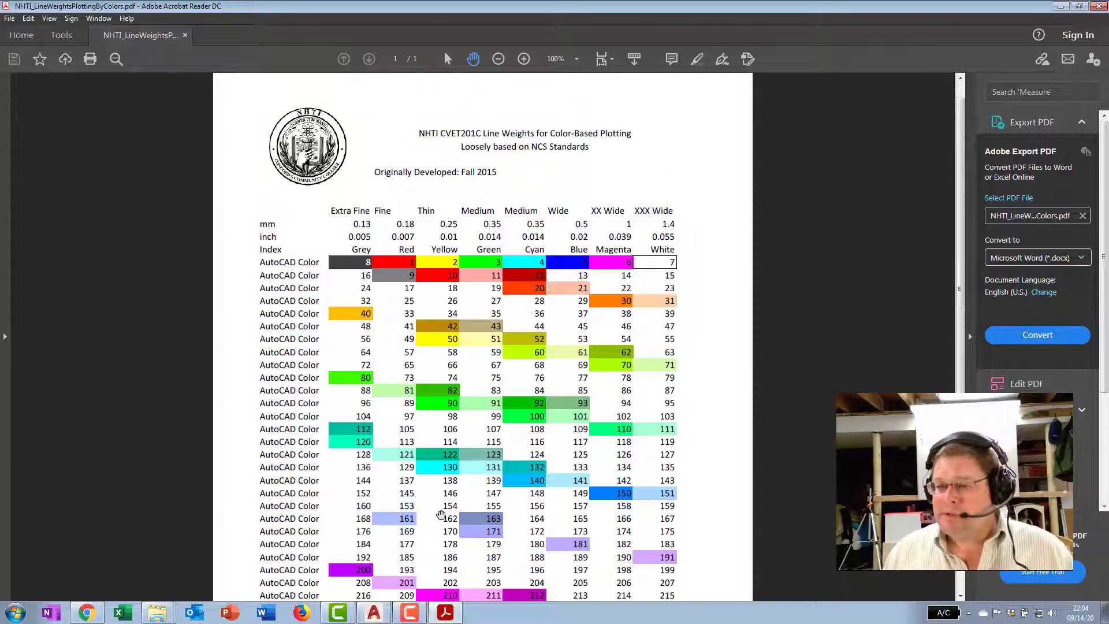
{"action": "left_click", "coordinate": [374, 612]}
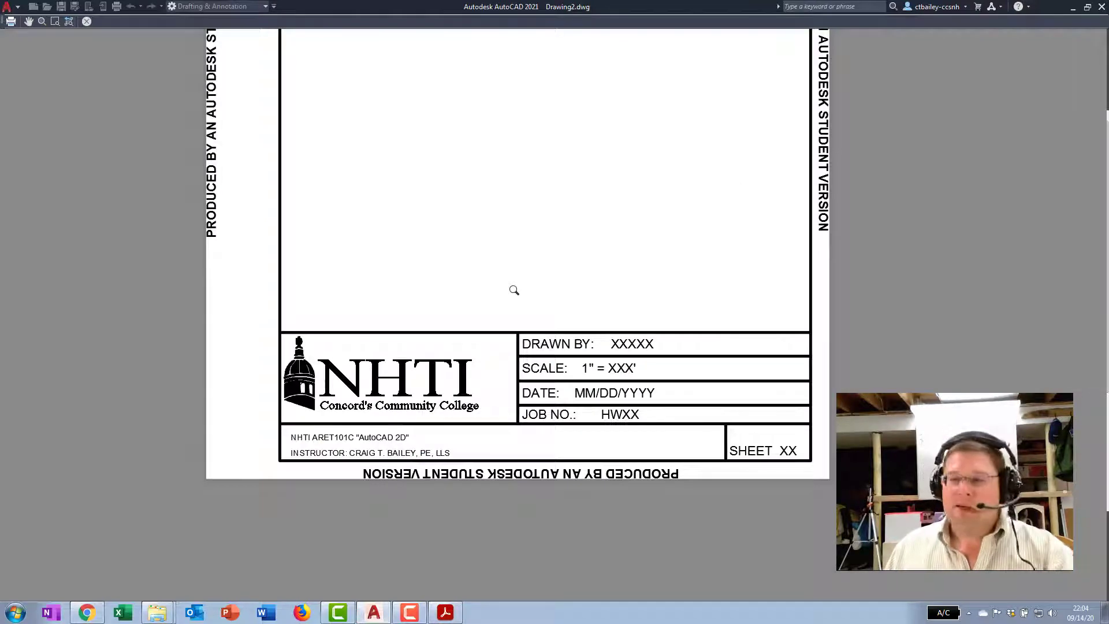
Step: Leave the plot preview and Plot dialog without plotting, and arrange AutoCAD and the line weight chart PDF side by side
{"action": "key", "text": "Escape"}
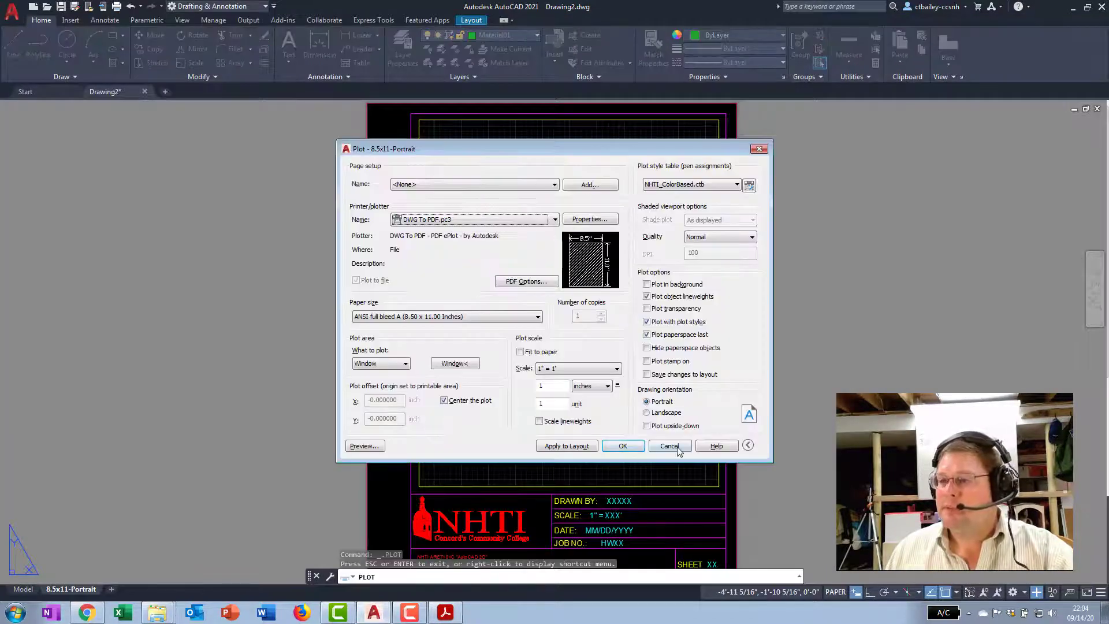
{"action": "left_click", "coordinate": [670, 446]}
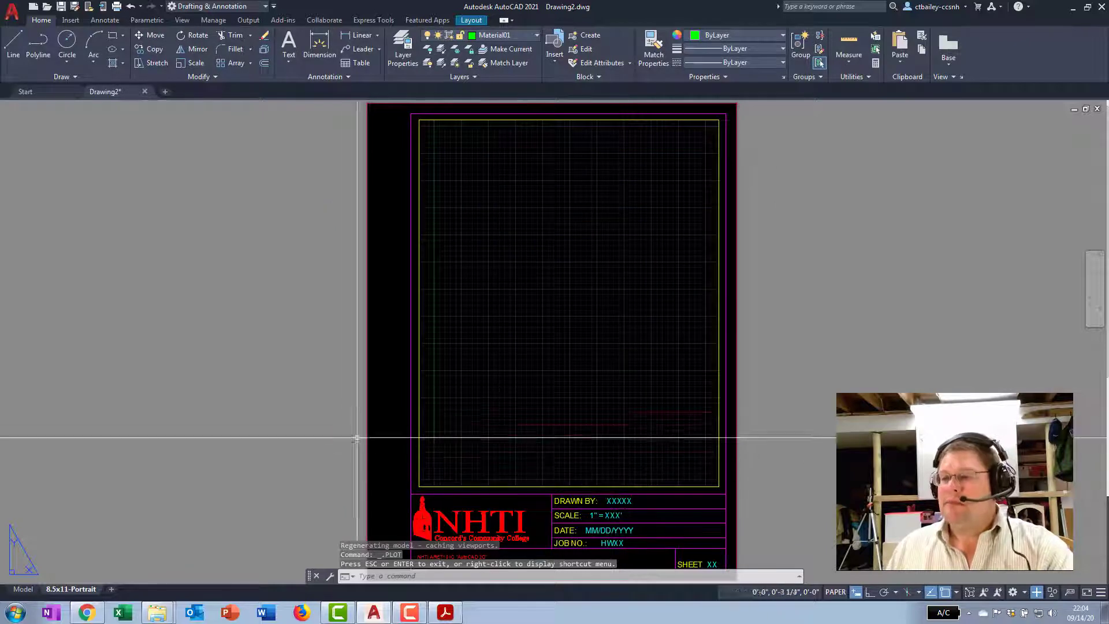
{"action": "left_click", "coordinate": [443, 613]}
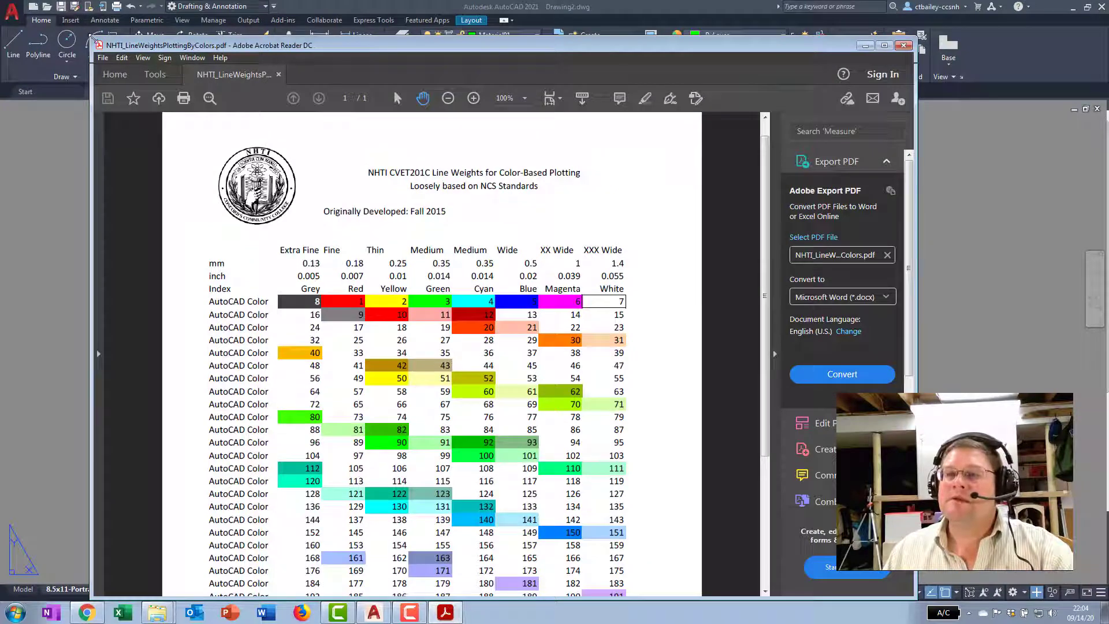
{"action": "left_click_drag", "start_coordinate": [92, 39], "coordinate": [744, 162]}
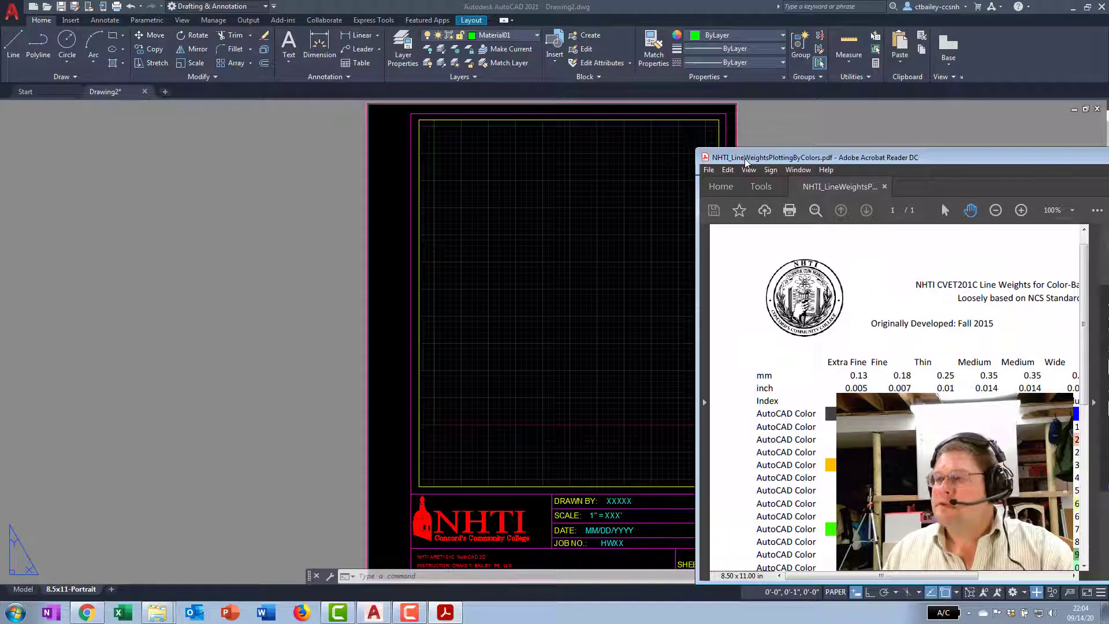
{"action": "left_click", "coordinate": [229, 309]}
{"action": "scroll", "coordinate": [200, 326], "scroll_direction": "down", "scroll_amount": 2}
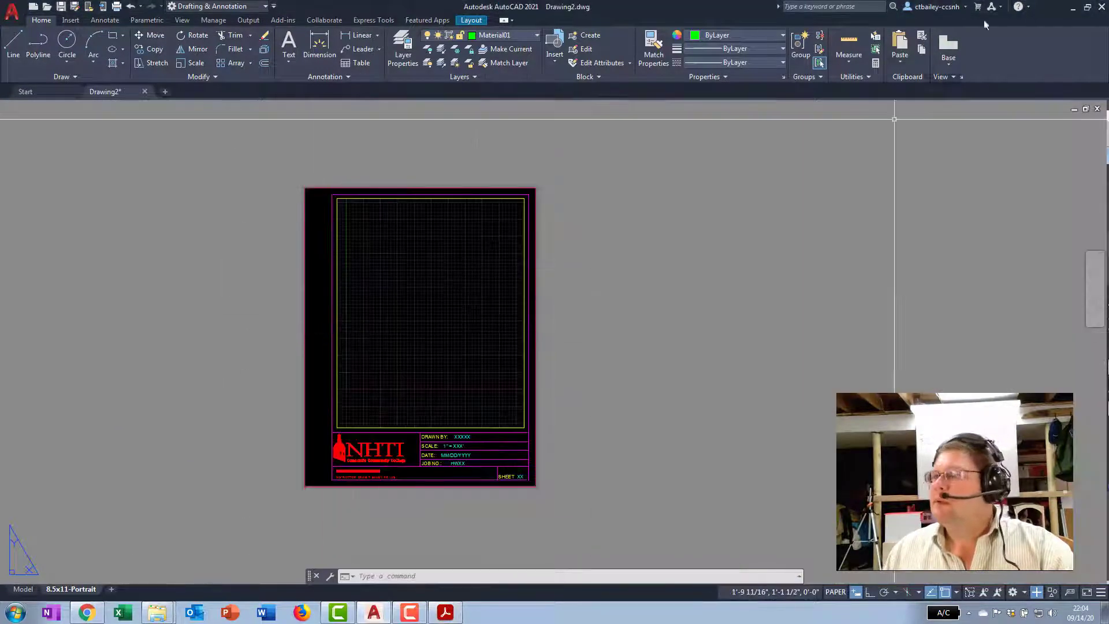
{"action": "left_click", "coordinate": [1087, 7]}
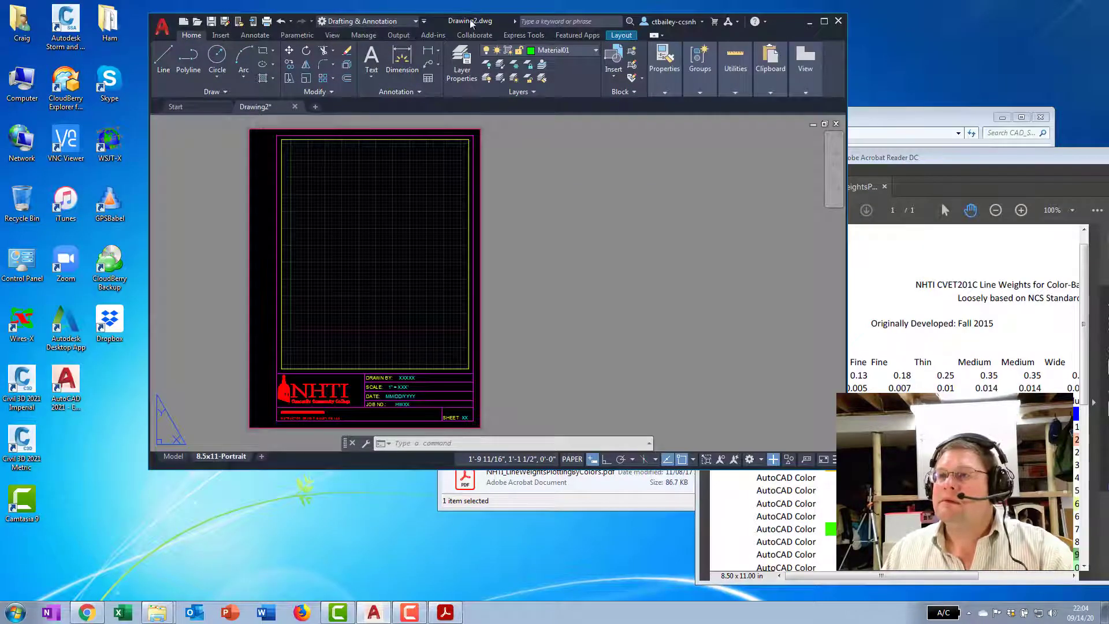
{"action": "left_click_drag", "start_coordinate": [471, 22], "coordinate": [1, 140]}
{"action": "left_click_drag", "start_coordinate": [837, 161], "coordinate": [1108, 190]}
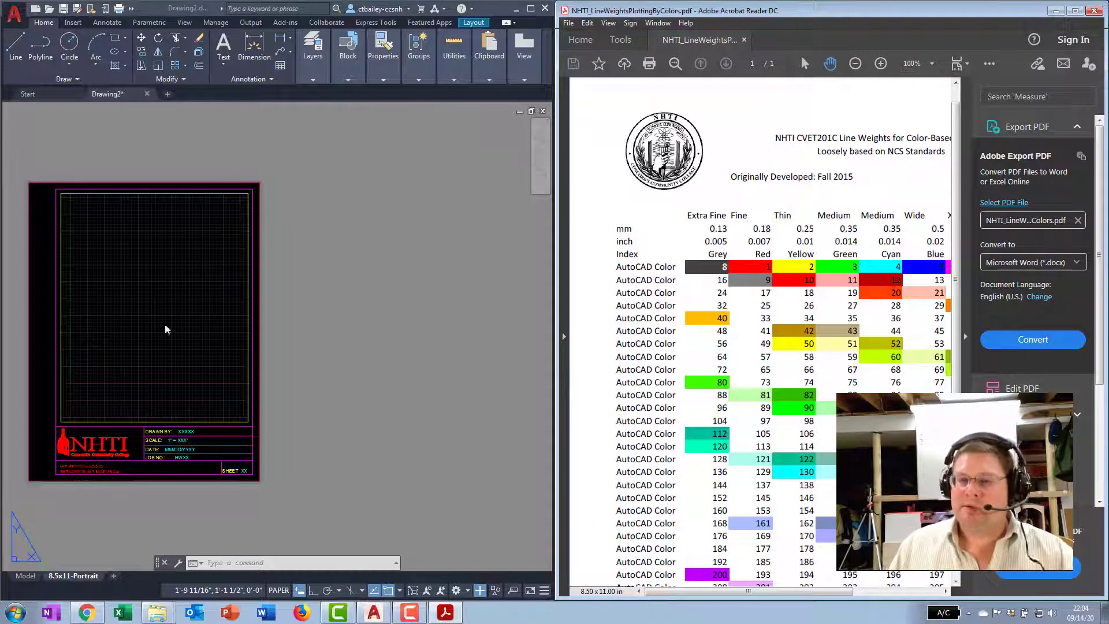
Step: Examine the viewport border above the title block in the layout, selecting it to identify it and clearing the selection
{"action": "left_click", "coordinate": [316, 355]}
{"action": "scroll", "coordinate": [373, 446], "scroll_direction": "down", "scroll_amount": 2}
{"action": "scroll", "coordinate": [207, 447], "scroll_direction": "up", "scroll_amount": 4}
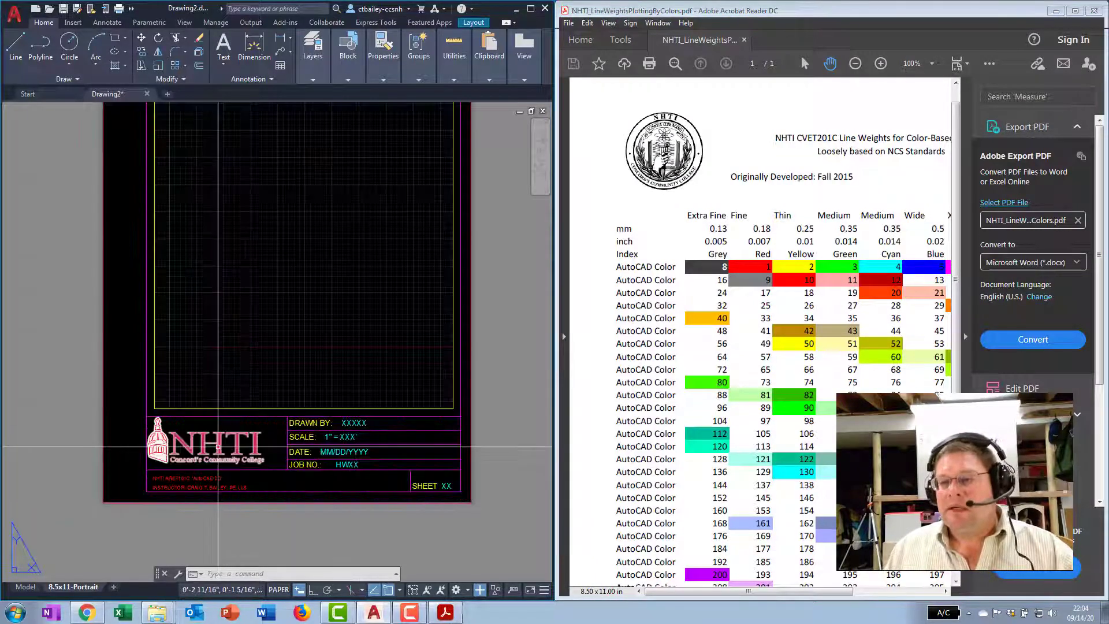
{"action": "scroll", "coordinate": [218, 446], "scroll_direction": "up", "scroll_amount": 2}
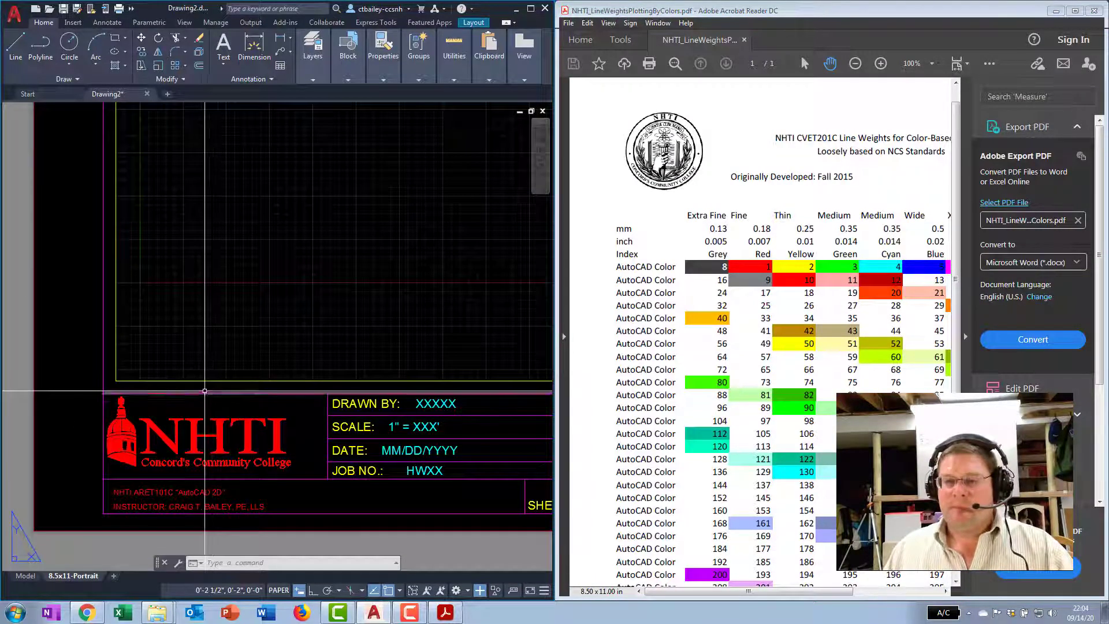
{"action": "left_click", "coordinate": [199, 381]}
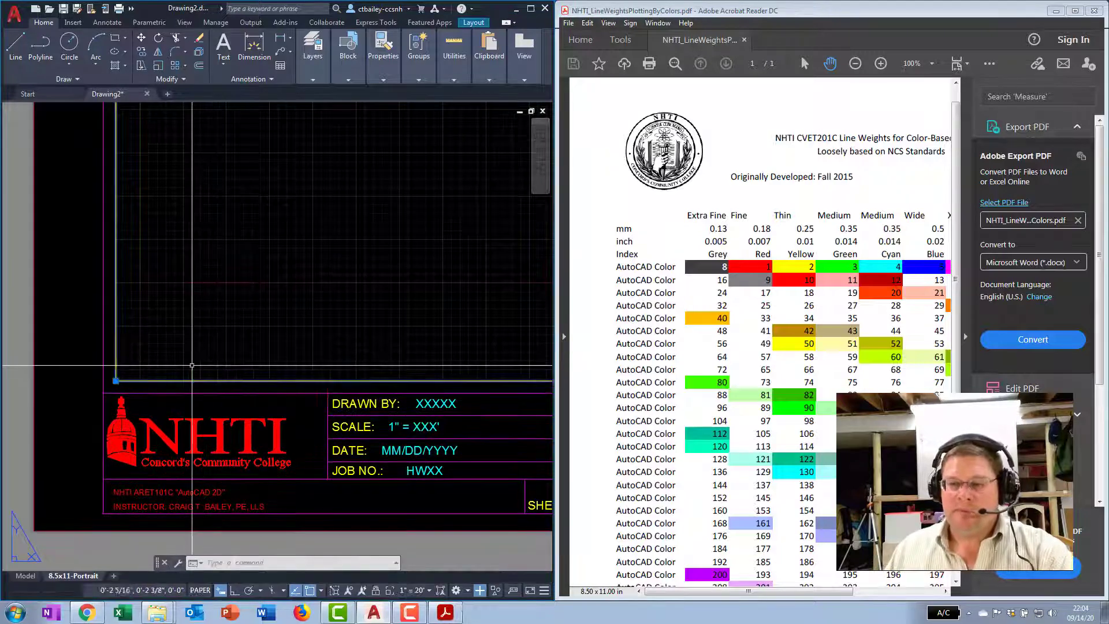
{"action": "key", "text": "Escape"}
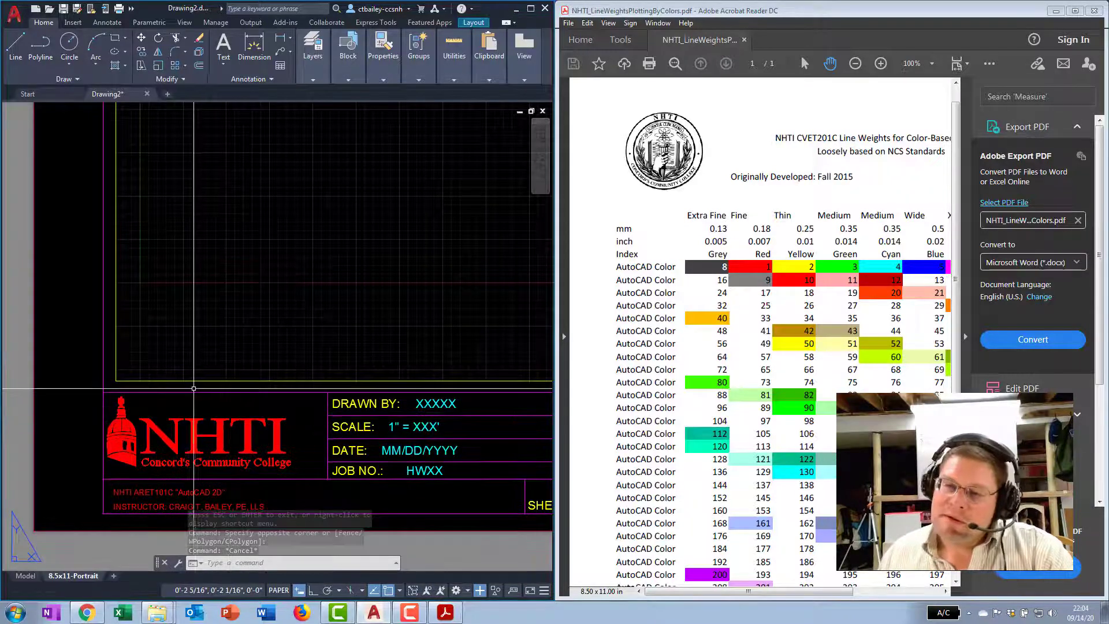
{"action": "left_click", "coordinate": [194, 388]}
{"action": "left_click", "coordinate": [165, 375]}
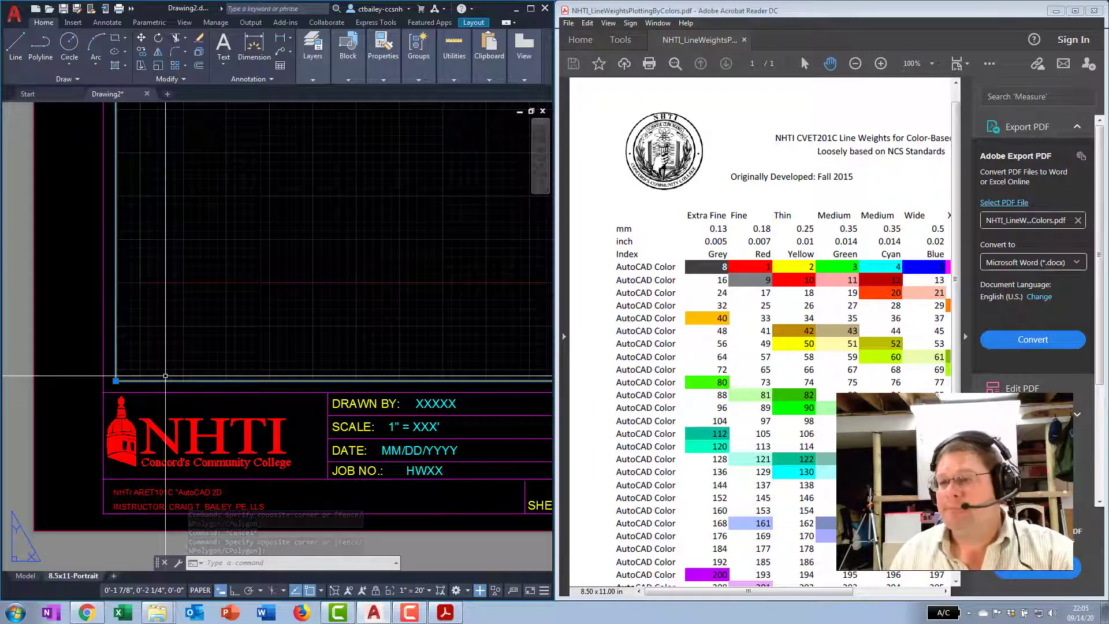
{"action": "key", "text": "Escape"}
{"action": "left_click", "coordinate": [356, 408]}
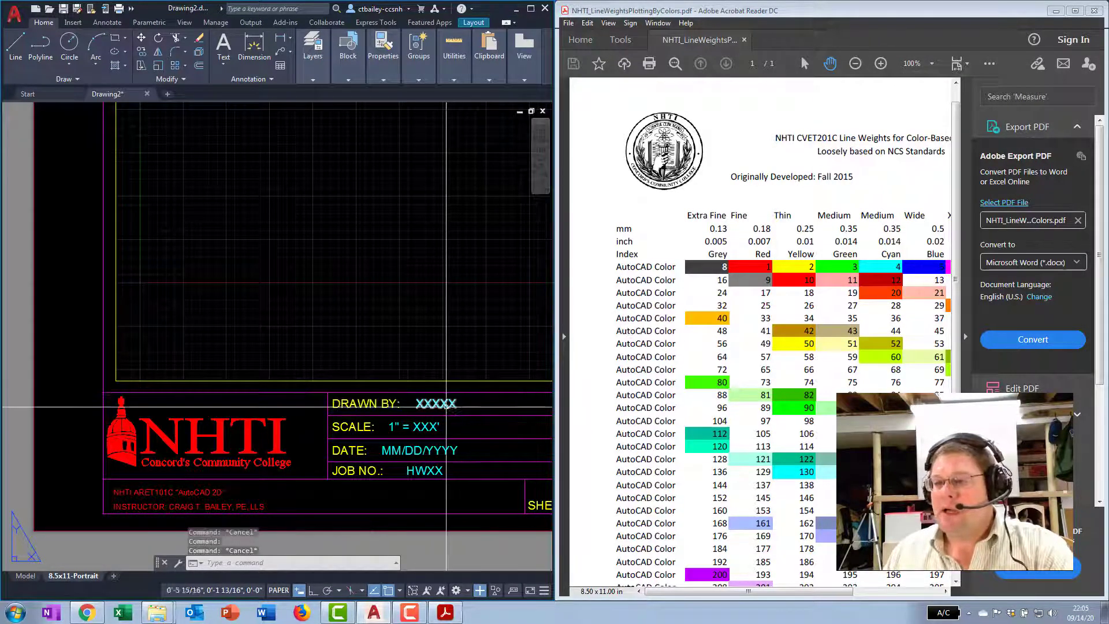
Step: Replace the DRAWN BY placeholder in the title block with the drafter's full name
{"action": "double_click", "coordinate": [433, 404]}
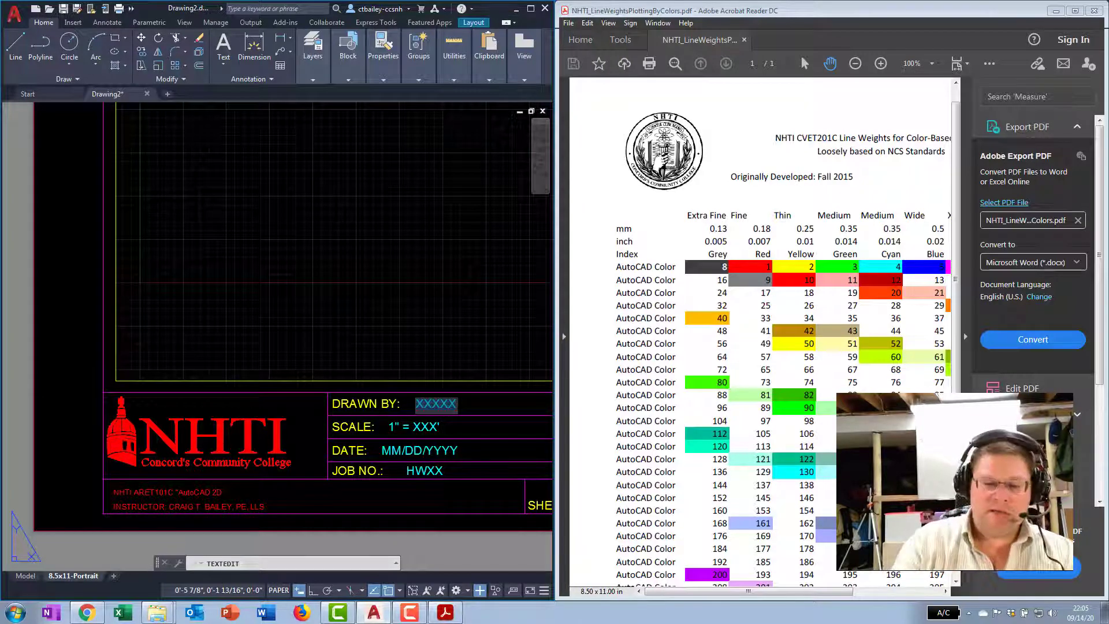
{"action": "type", "text": "cr"}
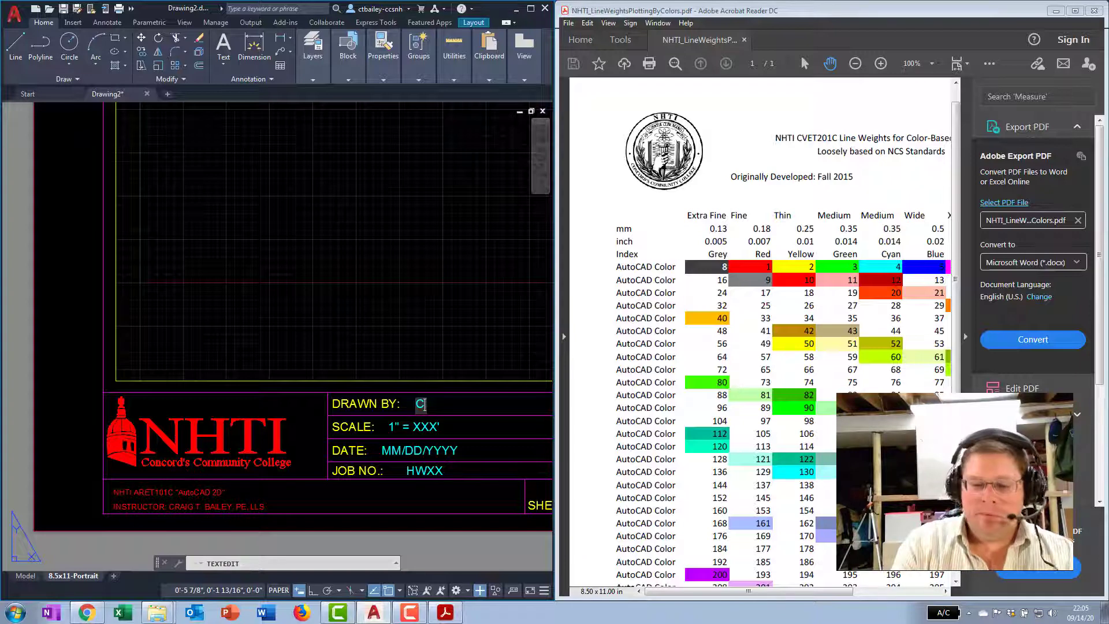
{"action": "type", "text": "aig bailey"}
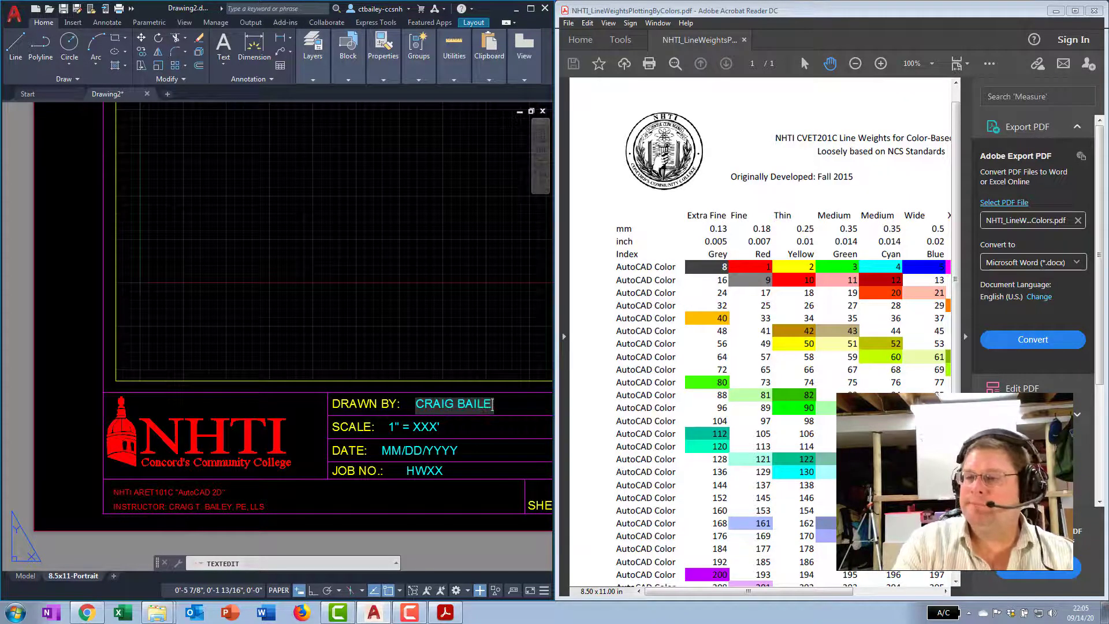
{"action": "key", "text": "Return"}
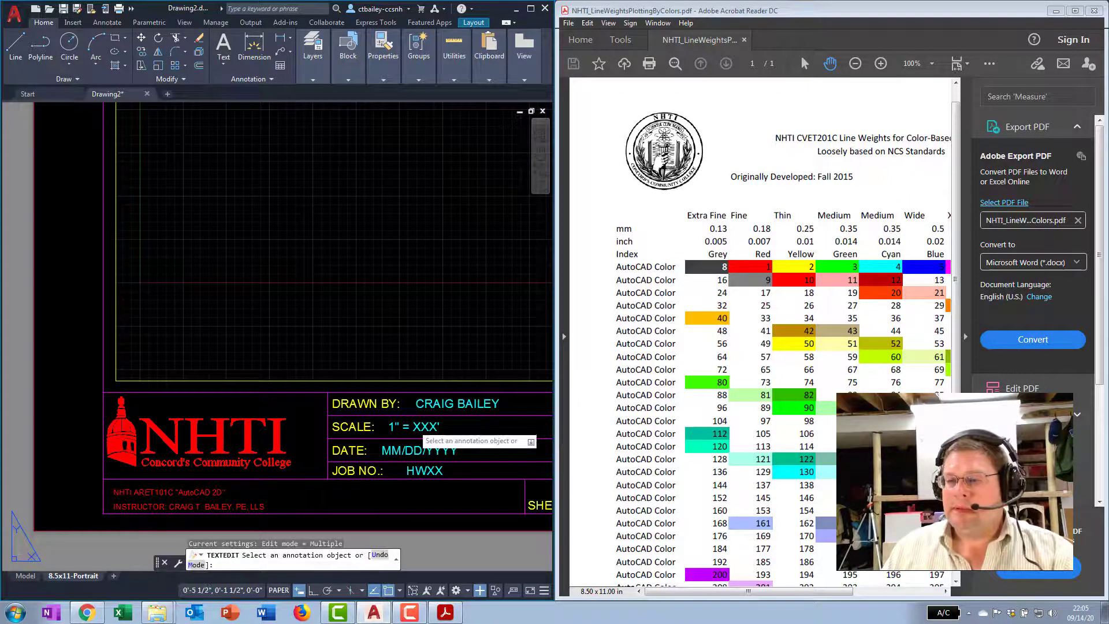
Step: Replace the SCALE placeholder in the title block with NOT TO SCALE
{"action": "left_click", "coordinate": [414, 426]}
{"action": "key", "text": "Escape"}
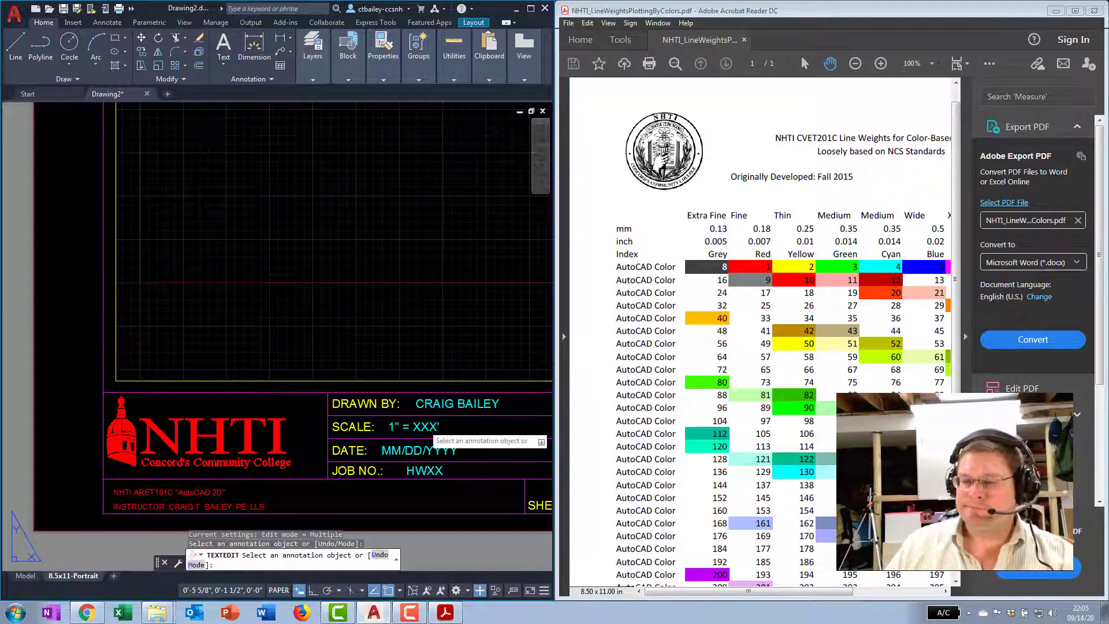
{"action": "key", "text": "Escape"}
{"action": "left_click", "coordinate": [425, 427]}
{"action": "key", "text": "Escape"}
{"action": "key", "text": "Escape"}
{"action": "double_click", "coordinate": [437, 437]}
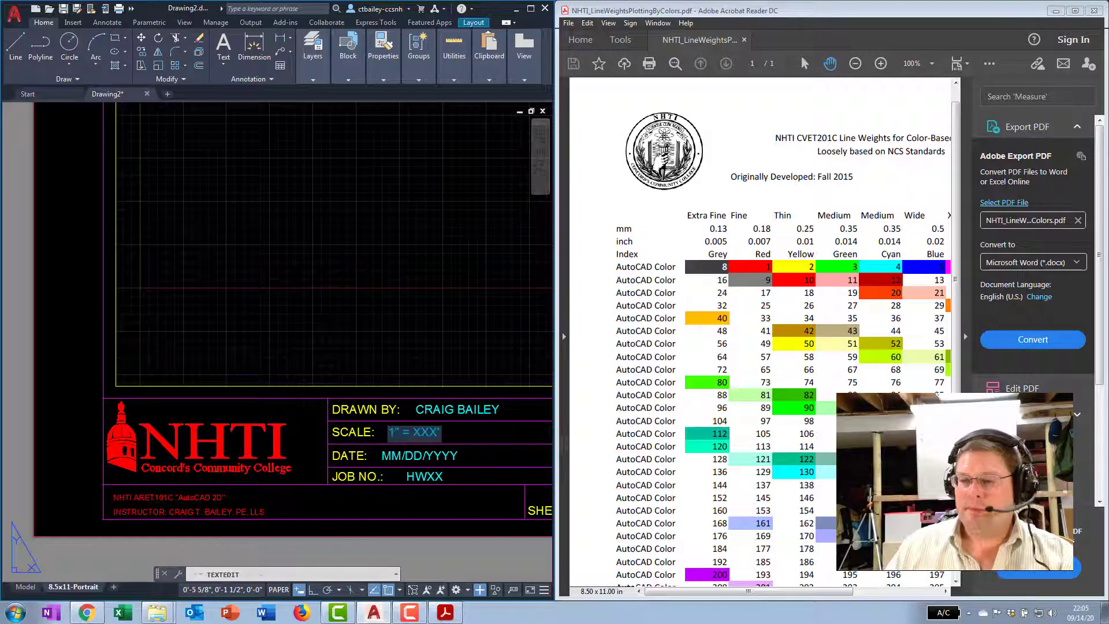
{"action": "type", "text": "M"}
{"action": "key", "text": "BackSpace"}
{"action": "key", "text": "BackSpace"}
{"action": "key", "text": "BackSpace"}
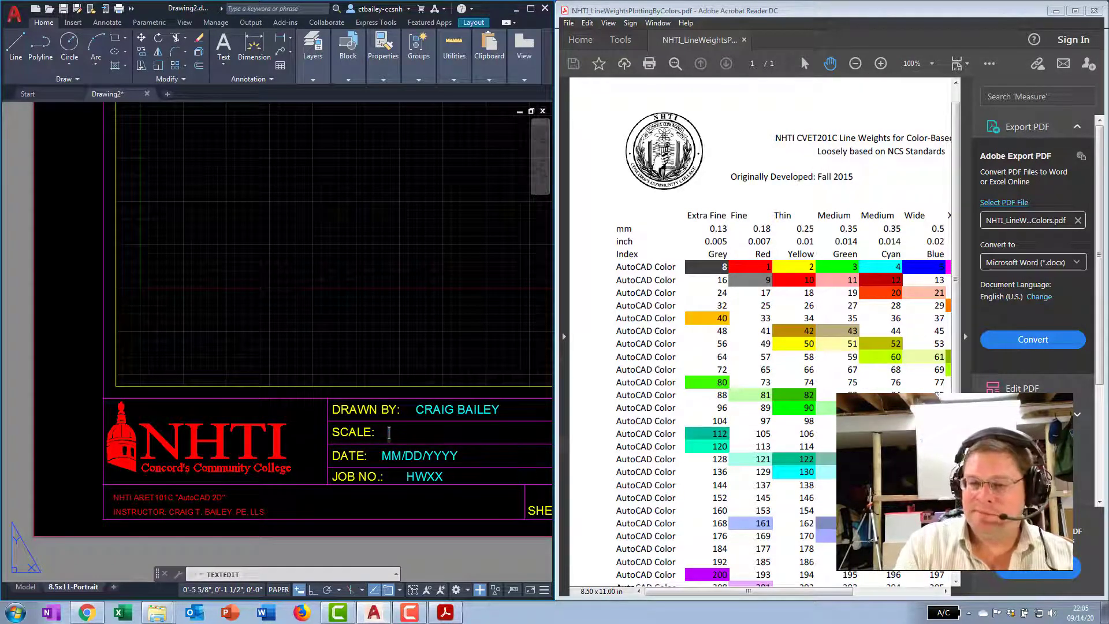
{"action": "type", "text": "NOT TO SCALE"}
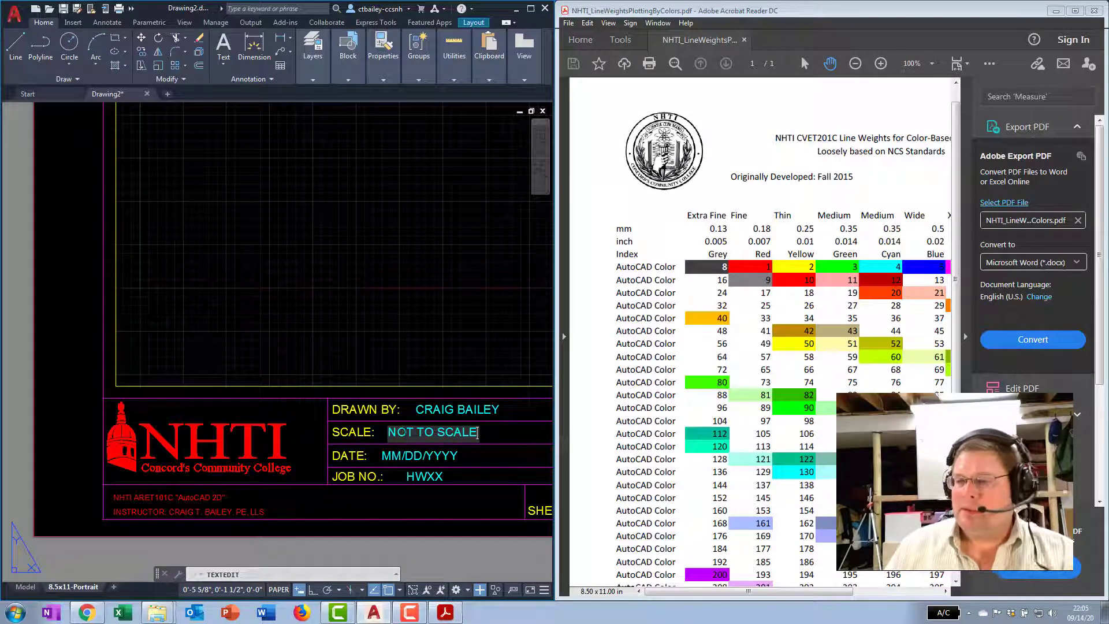
{"action": "left_click", "coordinate": [390, 460]}
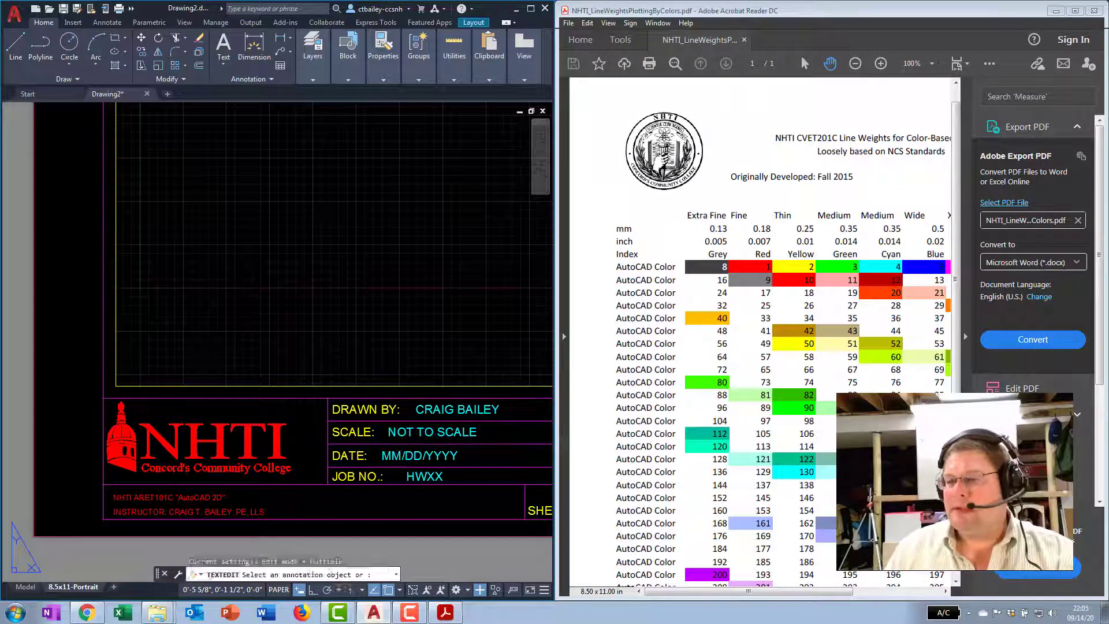
Step: Replace the DATE placeholder in the title block with 09/14/2020
{"action": "double_click", "coordinate": [393, 454]}
{"action": "type", "text": "09/14"}
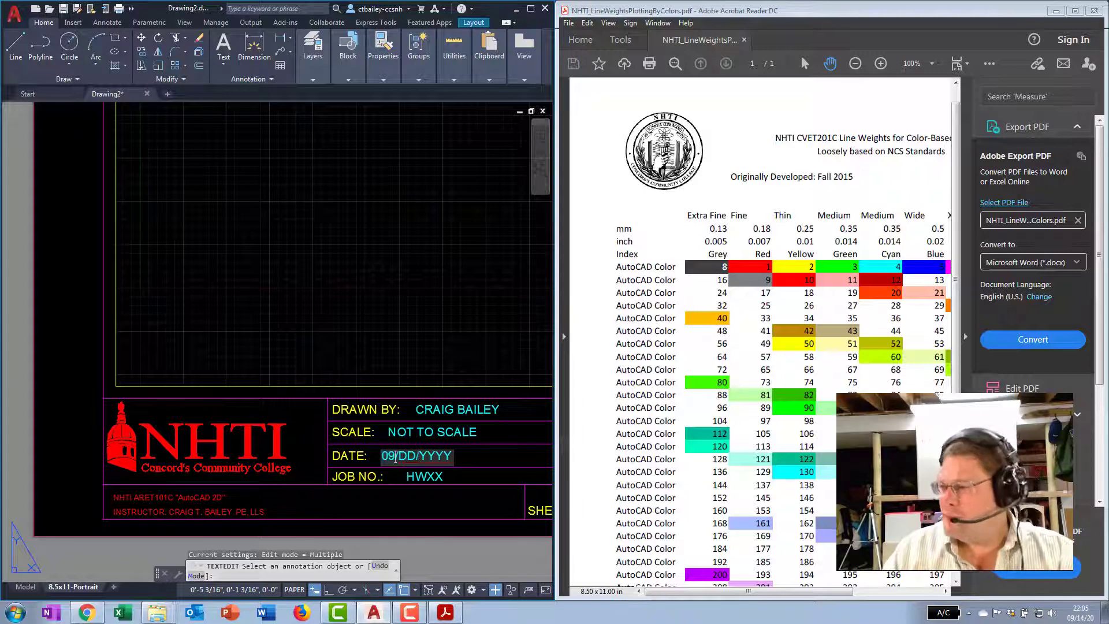
{"action": "type", "text": "/2020"}
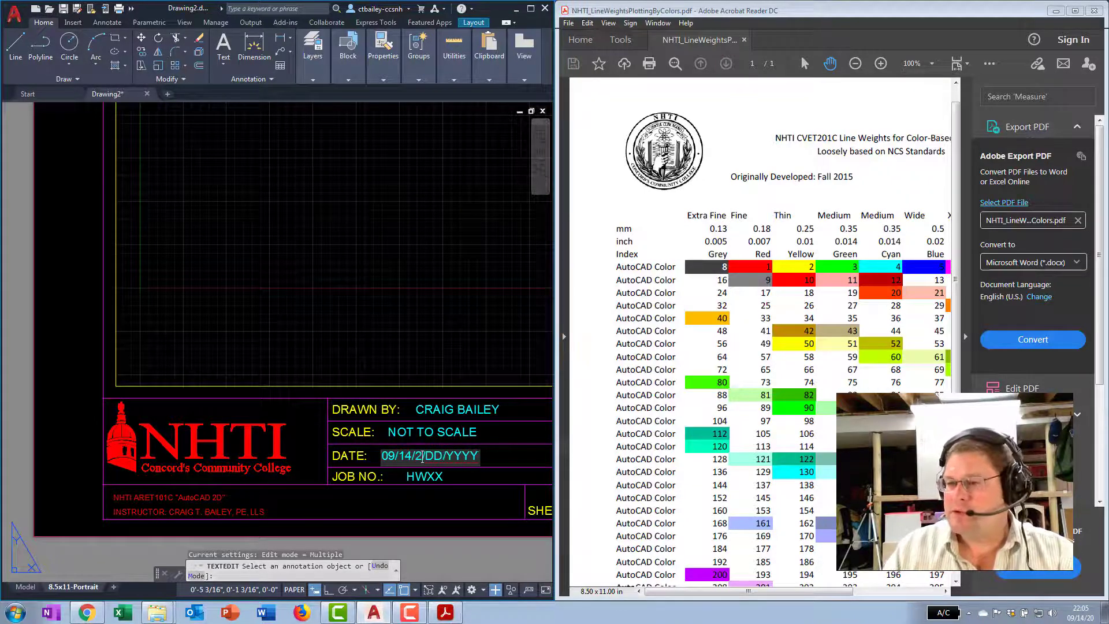
{"action": "key", "text": "Delete"}
{"action": "key", "text": "Delete"}
{"action": "key", "text": "Delete"}
{"action": "key", "text": "Delete"}
{"action": "key", "text": "Delete"}
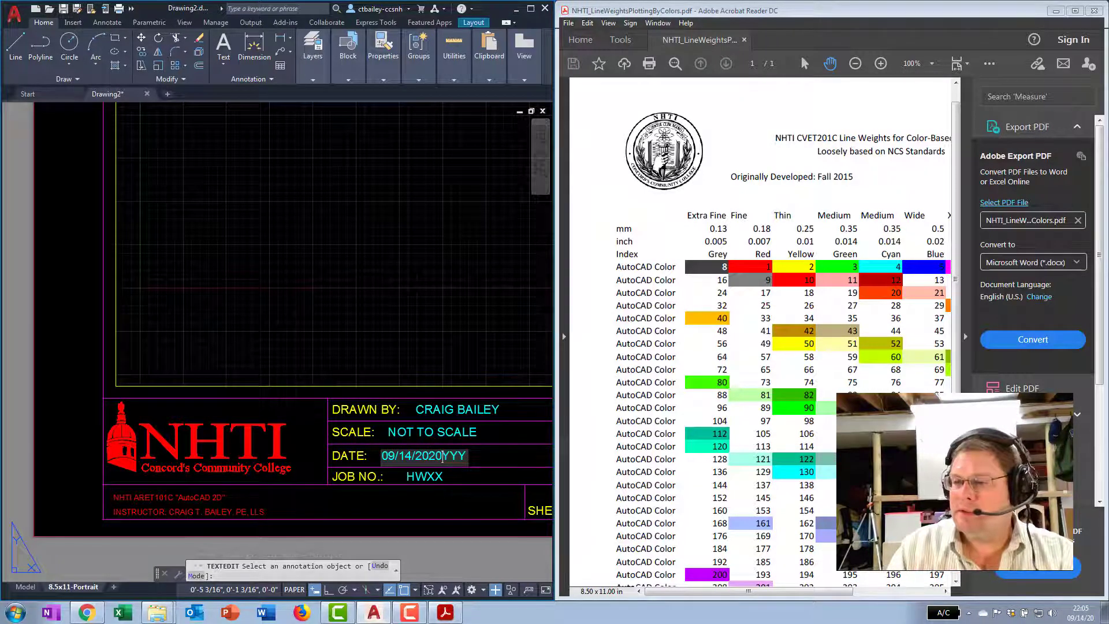
{"action": "key", "text": "Delete"}
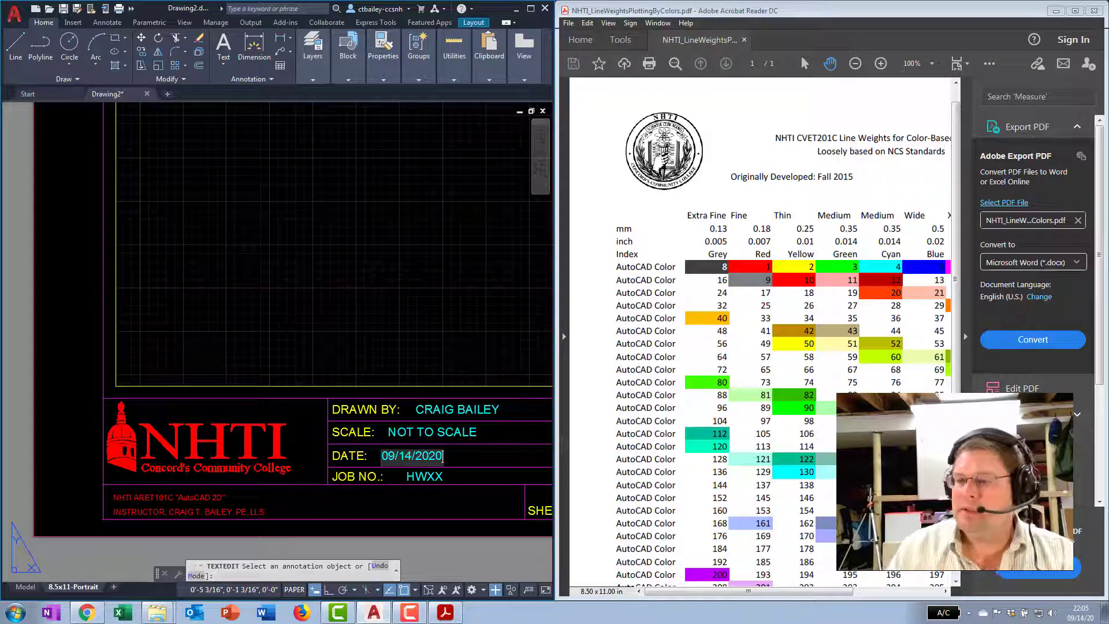
Step: Replace the JOB NO. placeholder in the title block with PLOT STYLE DEMO and end text editing
{"action": "left_click", "coordinate": [411, 479]}
{"action": "left_click", "coordinate": [410, 480]}
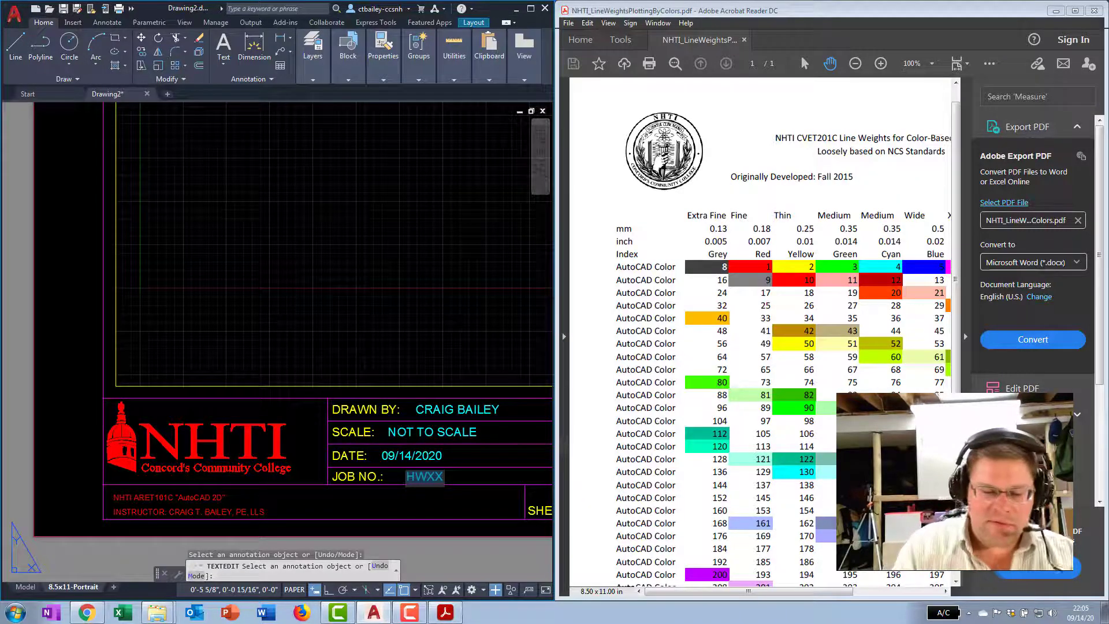
{"action": "type", "text": "PLOT STY"}
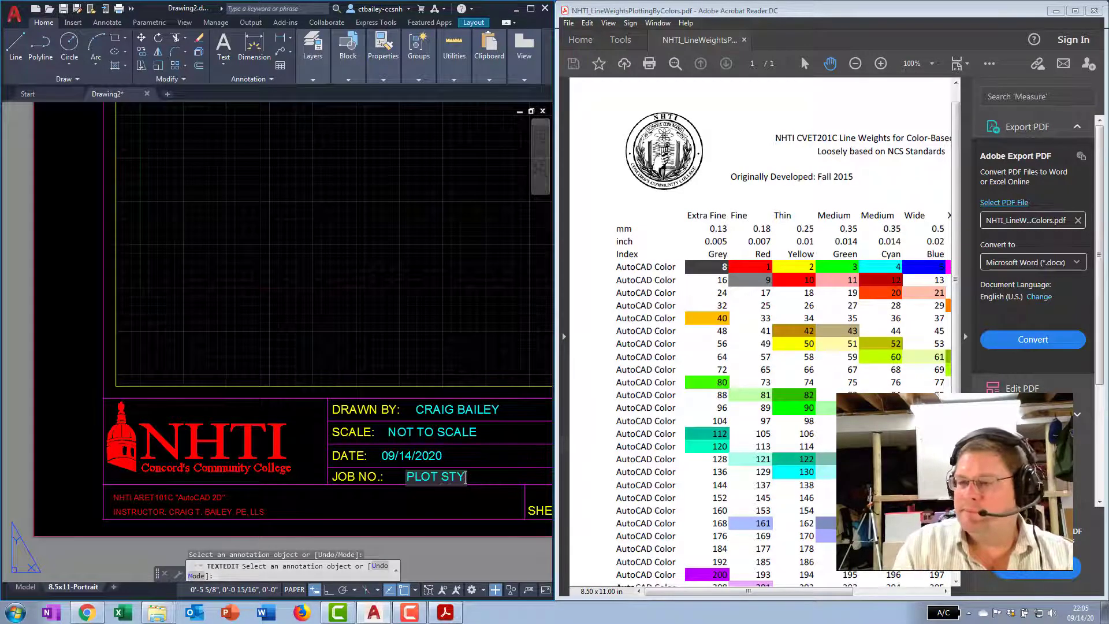
{"action": "type", "text": "LE DEMO"}
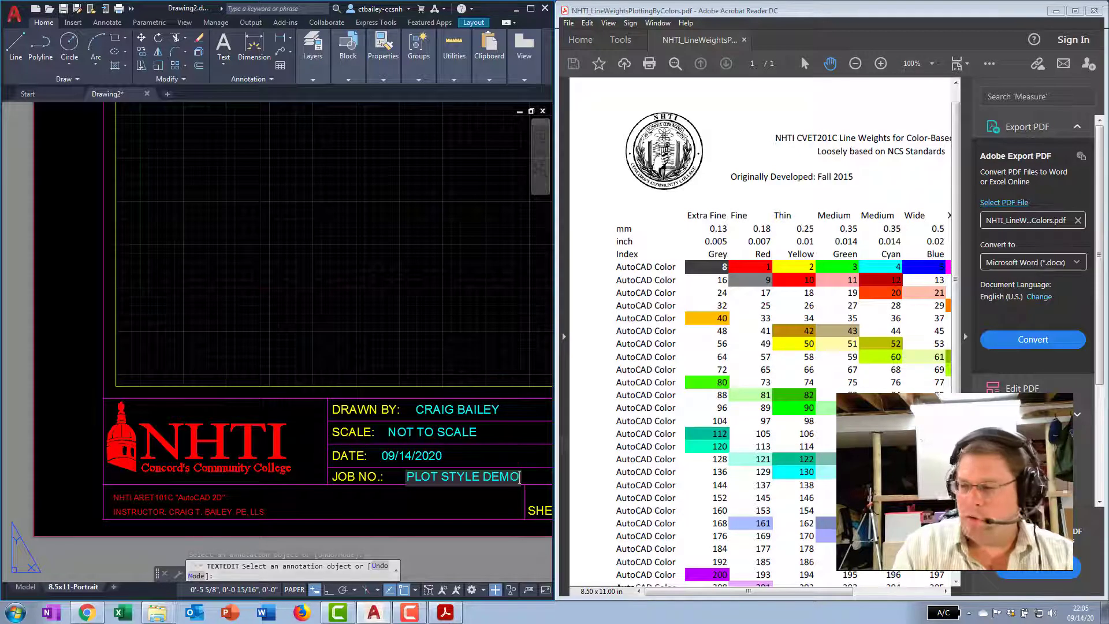
{"action": "left_click", "coordinate": [379, 504]}
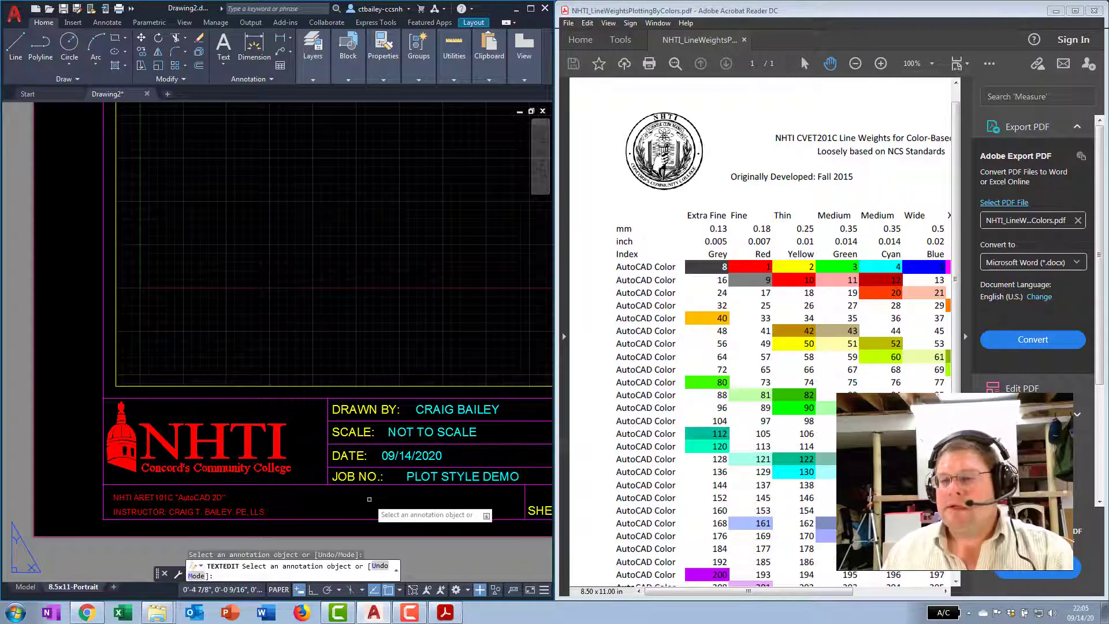
{"action": "right_click", "coordinate": [370, 500]}
{"action": "key", "text": "Escape"}
{"action": "key", "text": "Escape"}
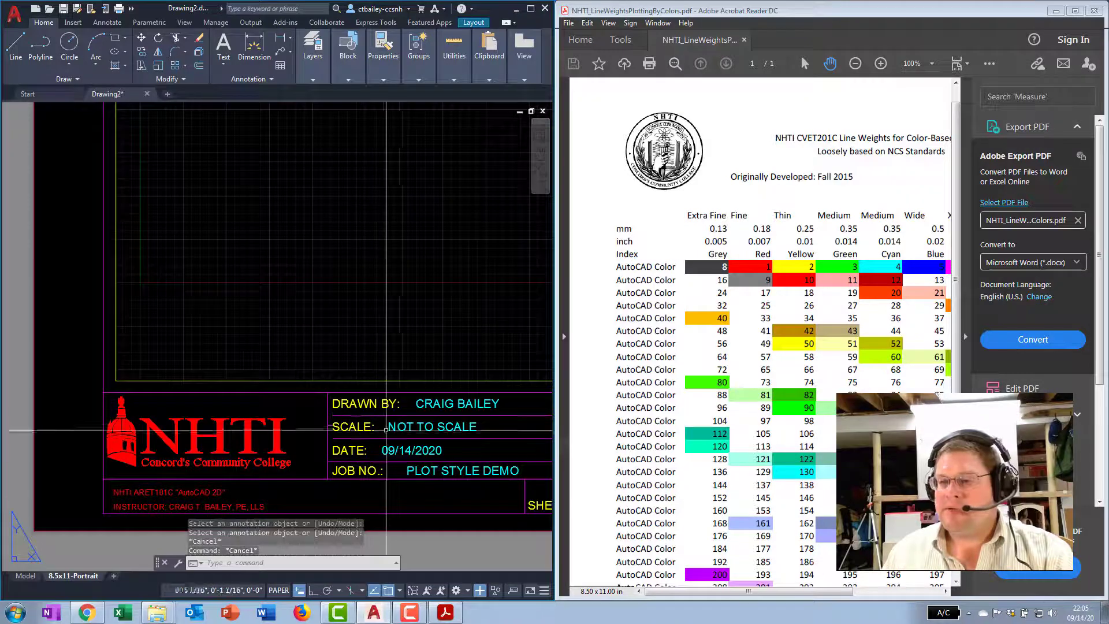
Step: Compare the title block's yellow and cyan text with the line weight chart, and preview the 8.5x11-Portrait layout plot
{"action": "scroll", "coordinate": [387, 408], "scroll_direction": "up", "scroll_amount": 3}
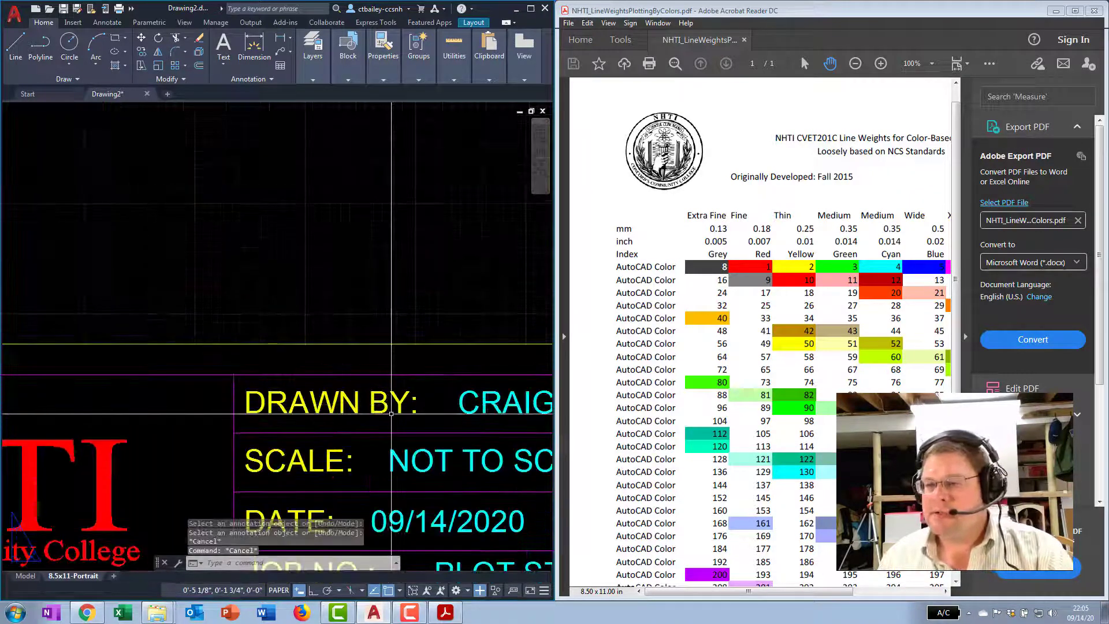
{"action": "scroll", "coordinate": [484, 422], "scroll_direction": "up", "scroll_amount": 2}
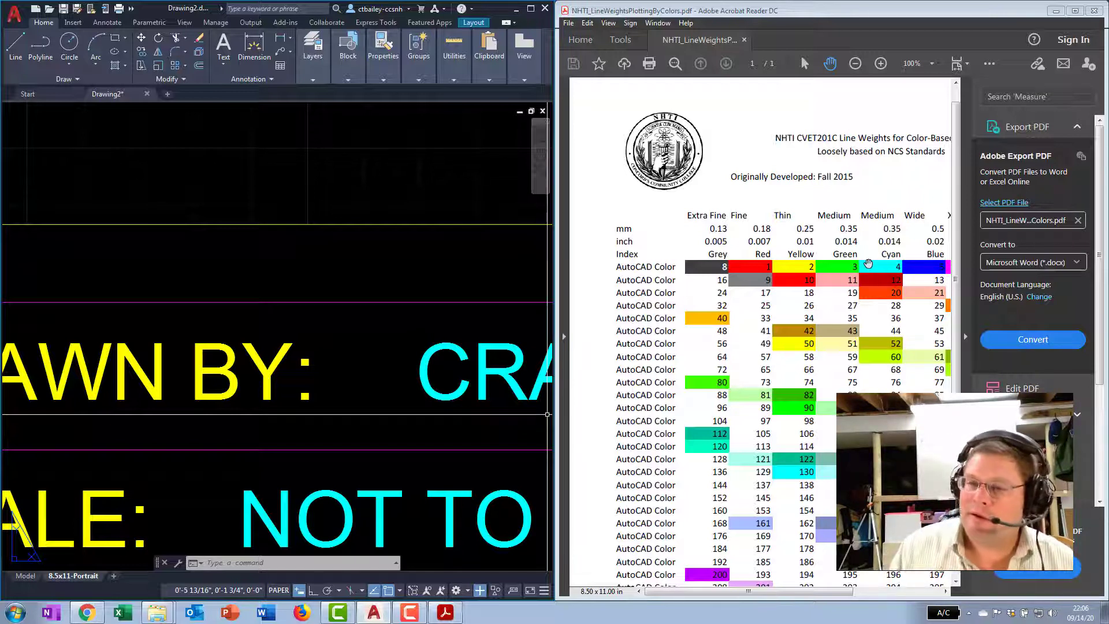
{"action": "right_click", "coordinate": [90, 576]}
{"action": "left_click", "coordinate": [117, 499]}
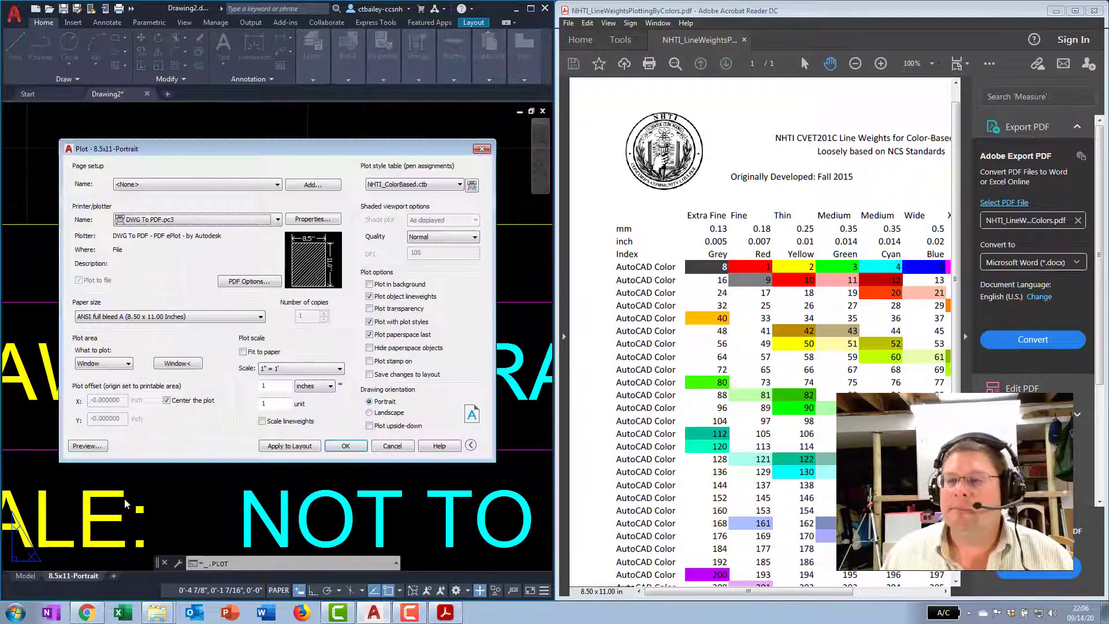
{"action": "left_click", "coordinate": [84, 446]}
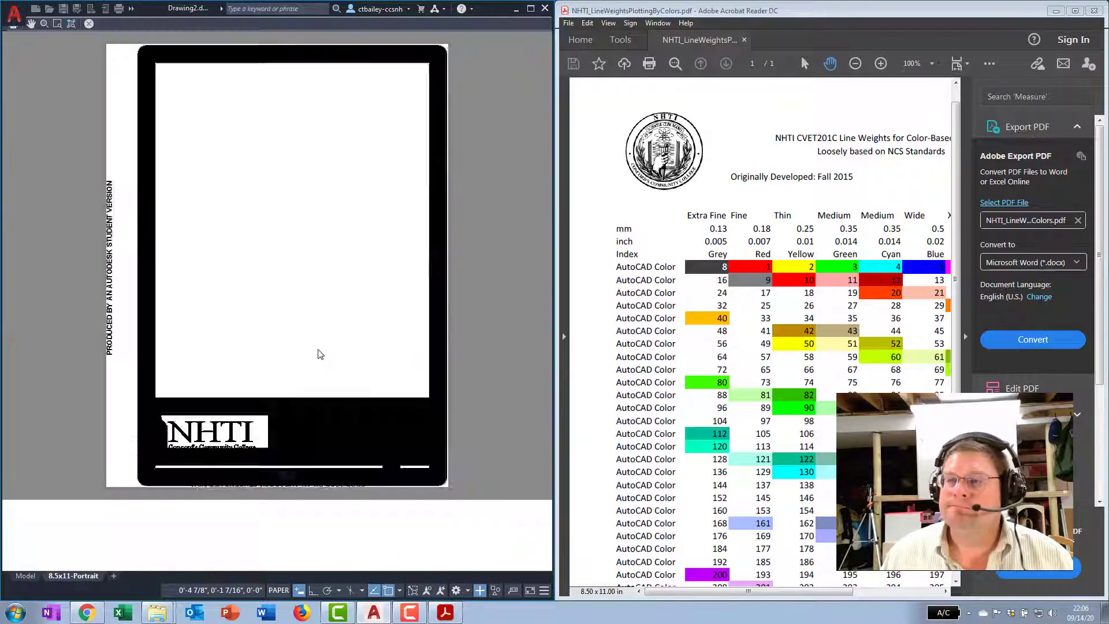
Step: Examine the title block text and border line weights in the plot preview, and exit the preview and plot setup
{"action": "scroll", "coordinate": [323, 484], "scroll_direction": "up", "scroll_amount": 5}
{"action": "scroll", "coordinate": [319, 439], "scroll_direction": "up", "scroll_amount": 4}
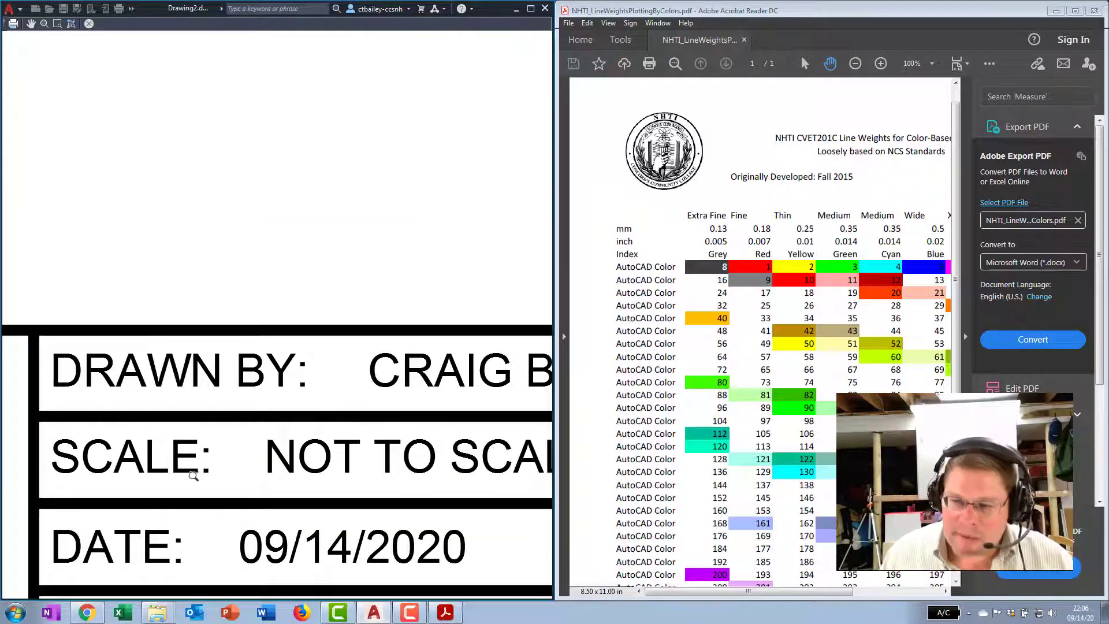
{"action": "key", "text": "Escape"}
{"action": "key", "text": "Escape"}
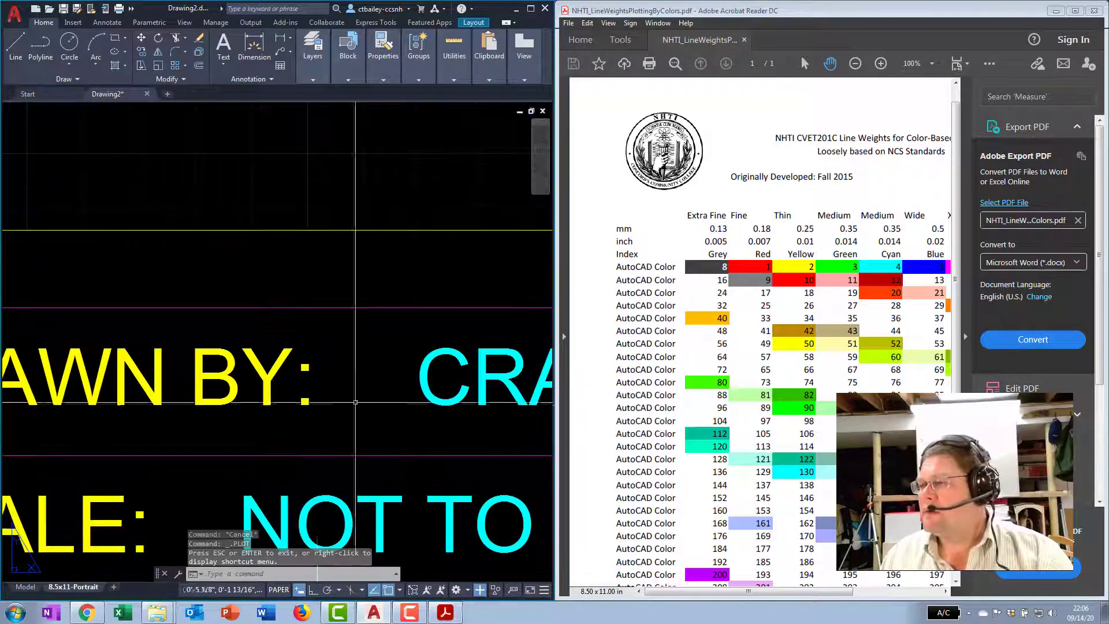
Step: Change the color of the DRAWN BY: label in the title block to White and close its properties
{"action": "left_click", "coordinate": [337, 399]}
{"action": "left_click", "coordinate": [252, 383]}
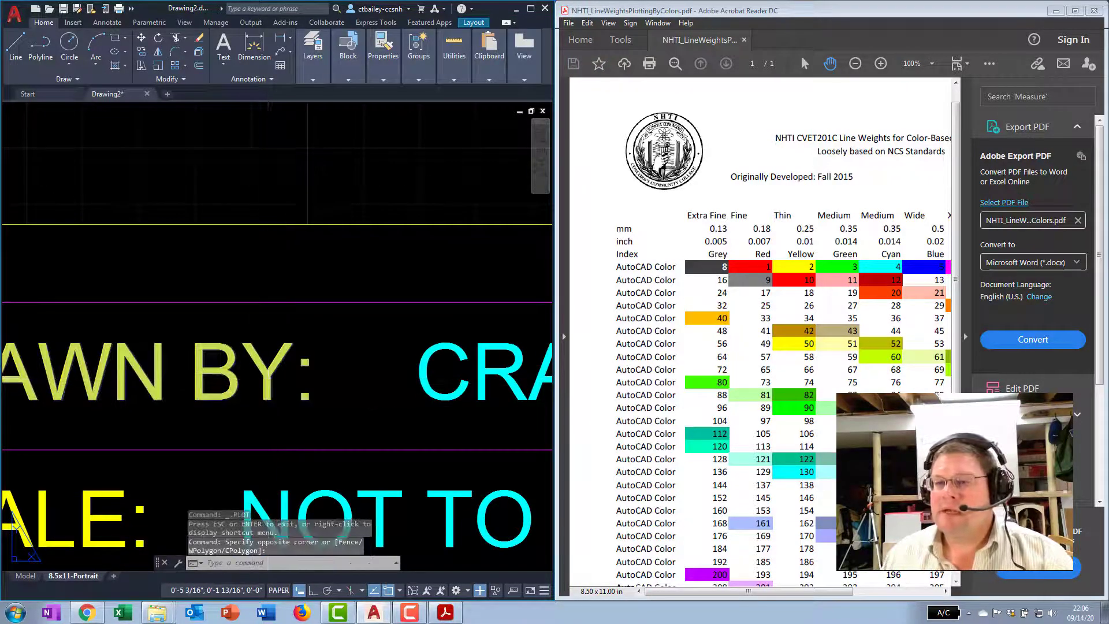
{"action": "right_click", "coordinate": [274, 380]}
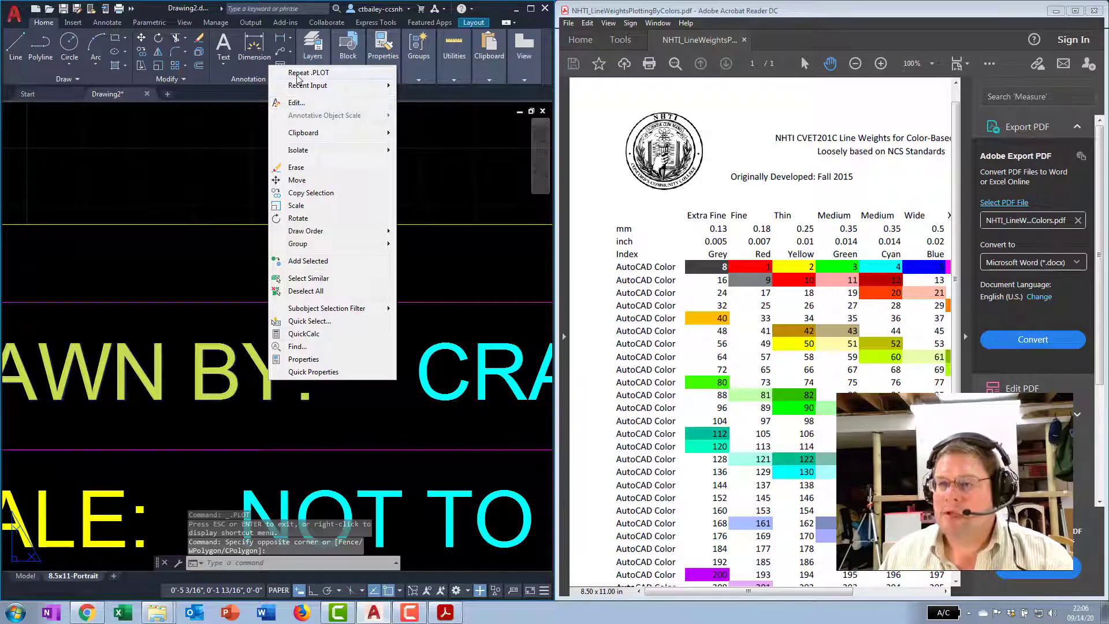
{"action": "left_click", "coordinate": [304, 359]}
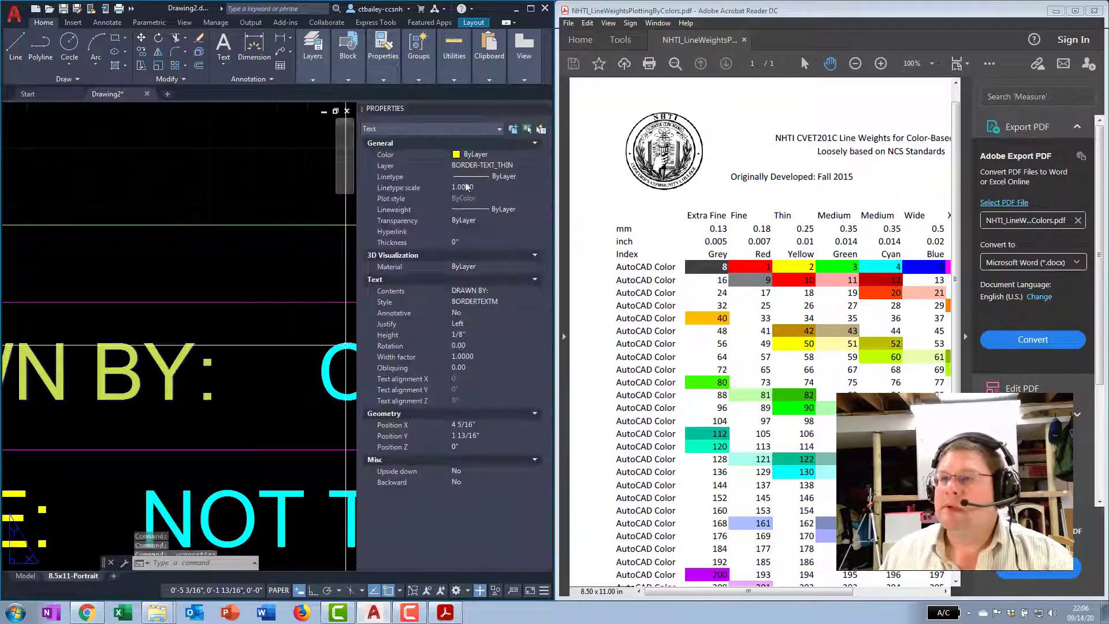
{"action": "left_click", "coordinate": [492, 155]}
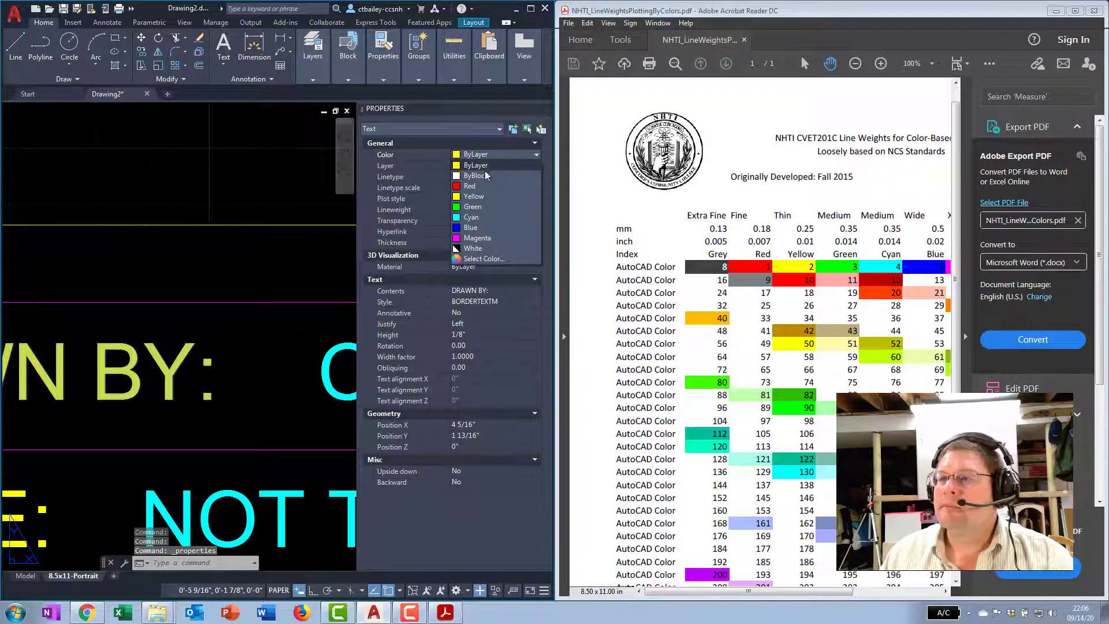
{"action": "left_click", "coordinate": [468, 249]}
{"action": "key", "text": "Escape"}
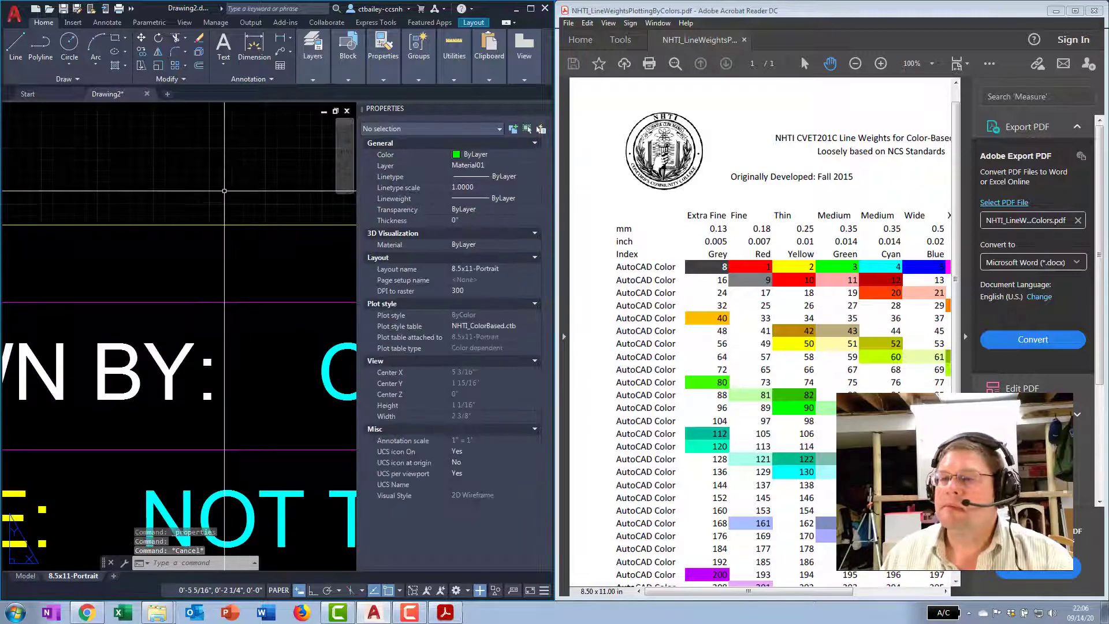
{"action": "left_click", "coordinate": [545, 109]}
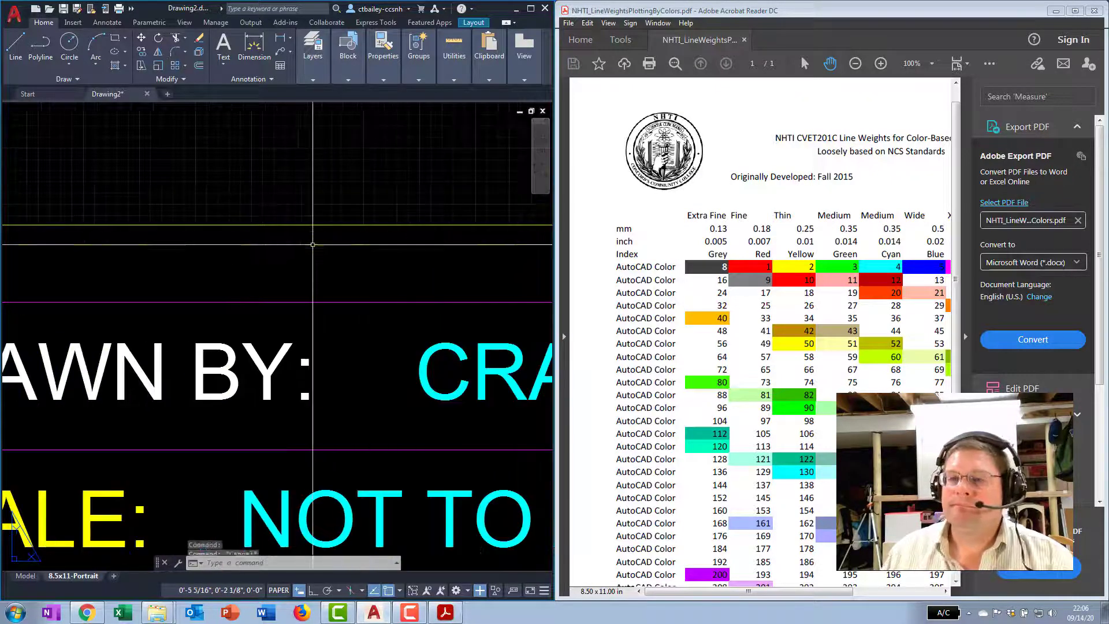
Step: Preview the 8.5x11-Portrait layout plot and compare the line weight of the DRAWN BY: label with the other title block text
{"action": "right_click", "coordinate": [66, 577]}
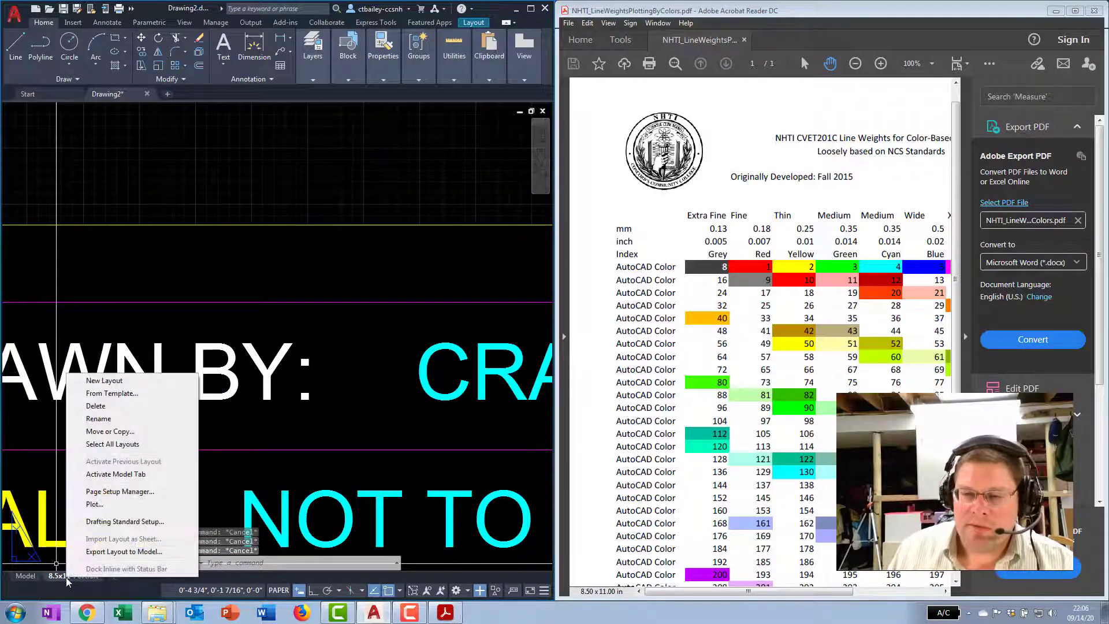
{"action": "left_click", "coordinate": [118, 509]}
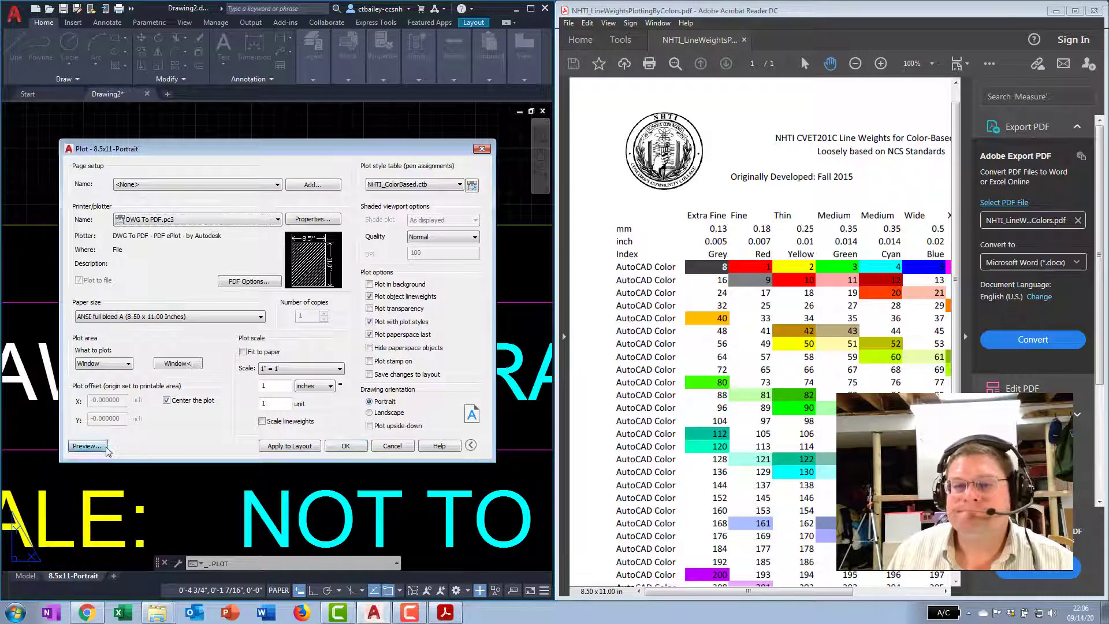
{"action": "left_click", "coordinate": [99, 449]}
{"action": "scroll", "coordinate": [311, 468], "scroll_direction": "up", "scroll_amount": 10}
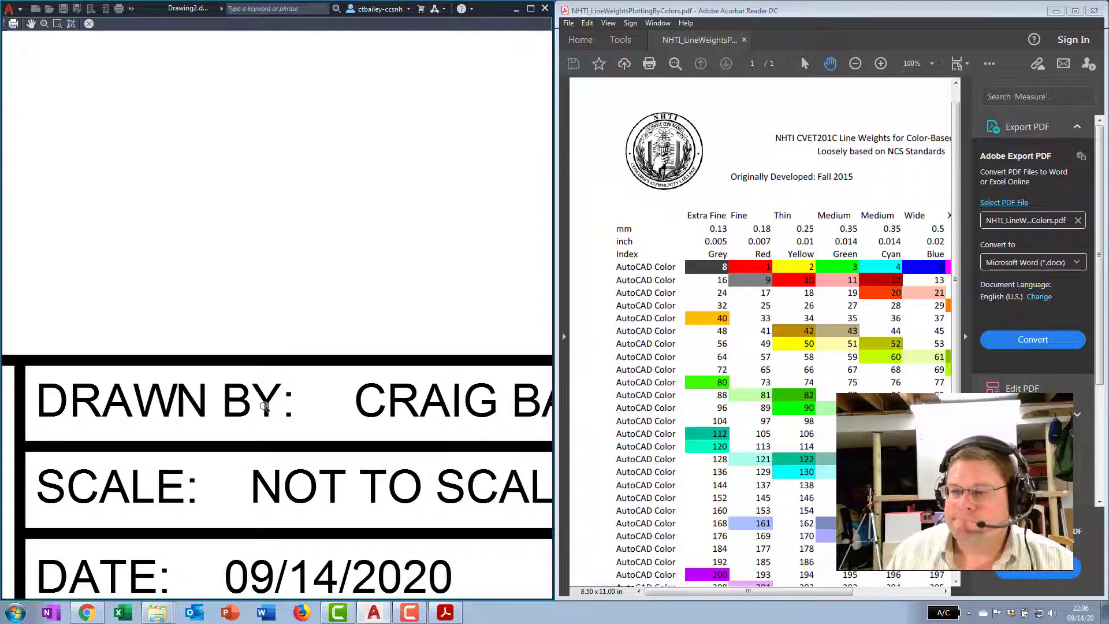
{"action": "scroll", "coordinate": [369, 433], "scroll_direction": "up", "scroll_amount": 2}
{"action": "scroll", "coordinate": [231, 424], "scroll_direction": "down", "scroll_amount": 4}
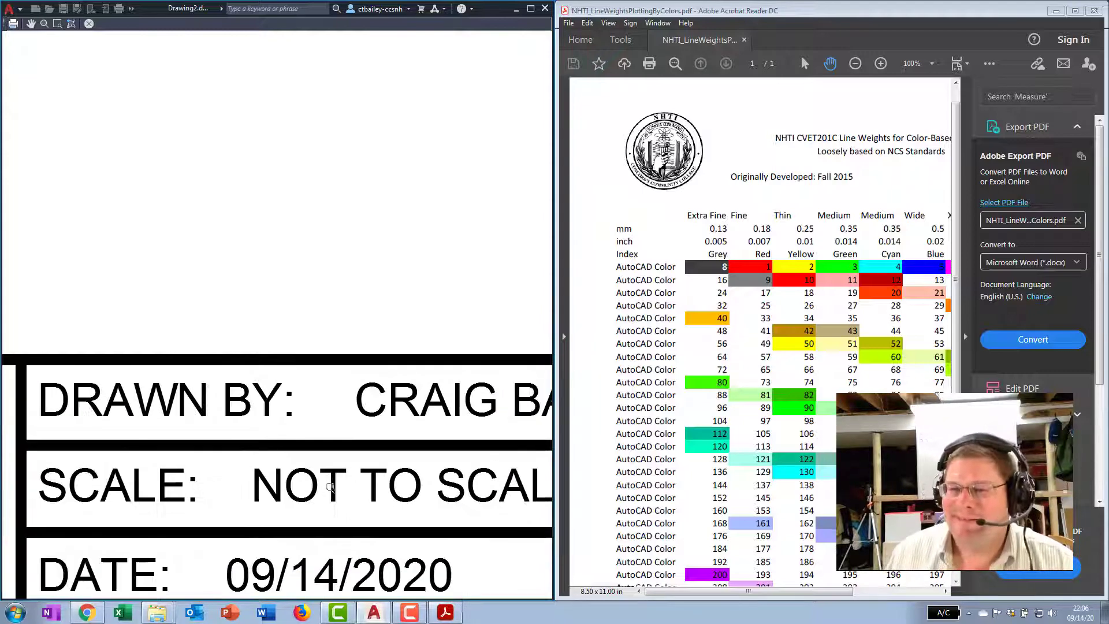
{"action": "scroll", "coordinate": [198, 362], "scroll_direction": "down", "scroll_amount": 5}
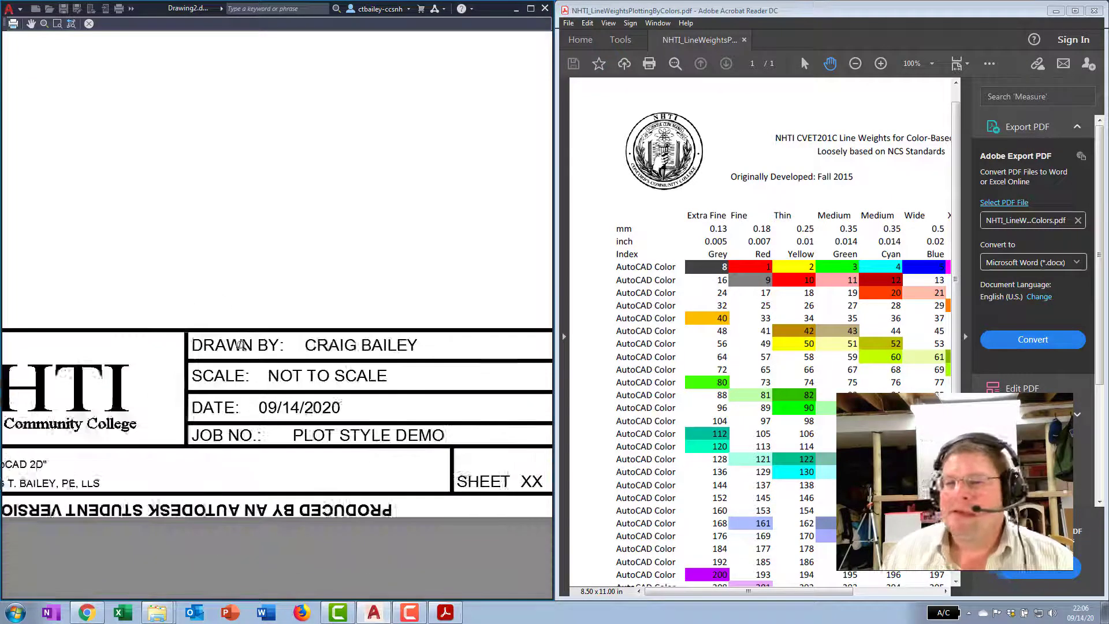
{"action": "scroll", "coordinate": [104, 420], "scroll_direction": "up", "scroll_amount": 6}
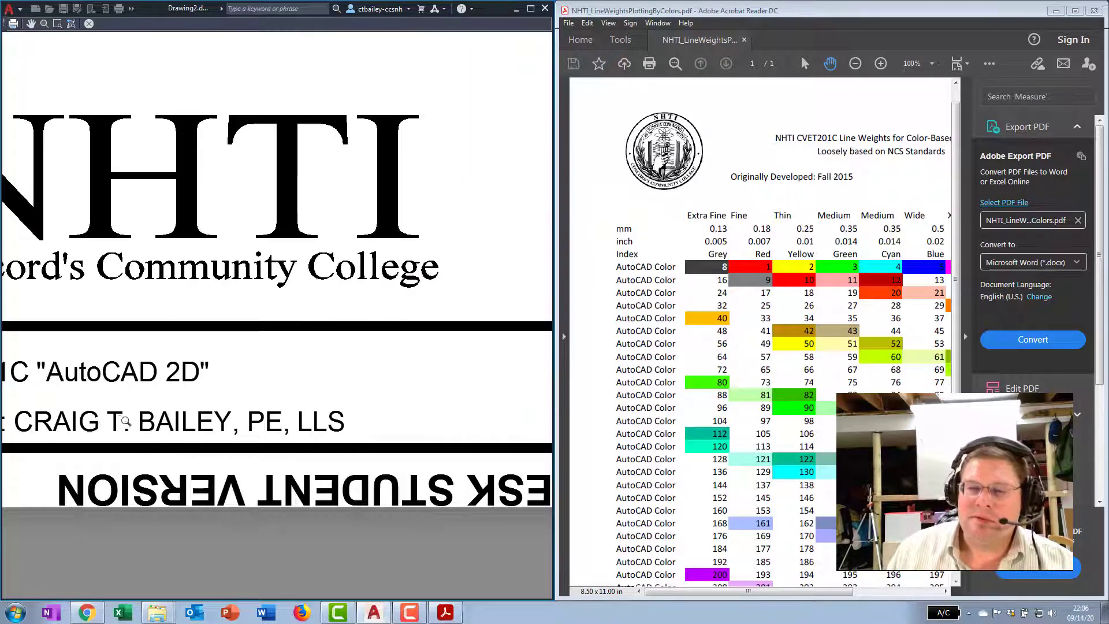
{"action": "scroll", "coordinate": [110, 417], "scroll_direction": "down", "scroll_amount": 5}
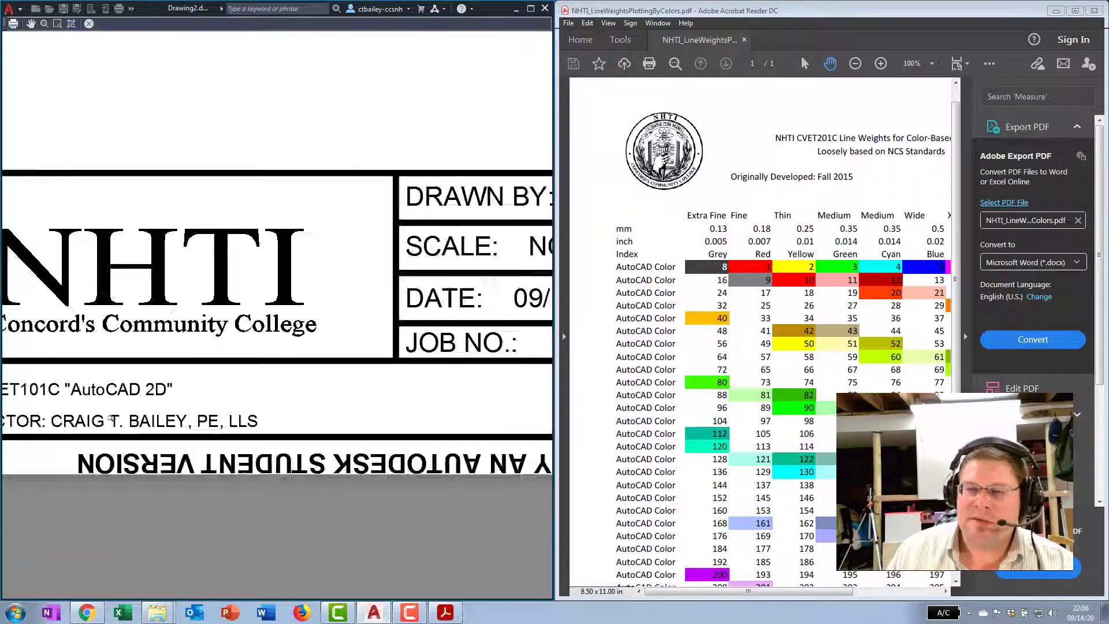
{"action": "scroll", "coordinate": [204, 320], "scroll_direction": "down", "scroll_amount": 3}
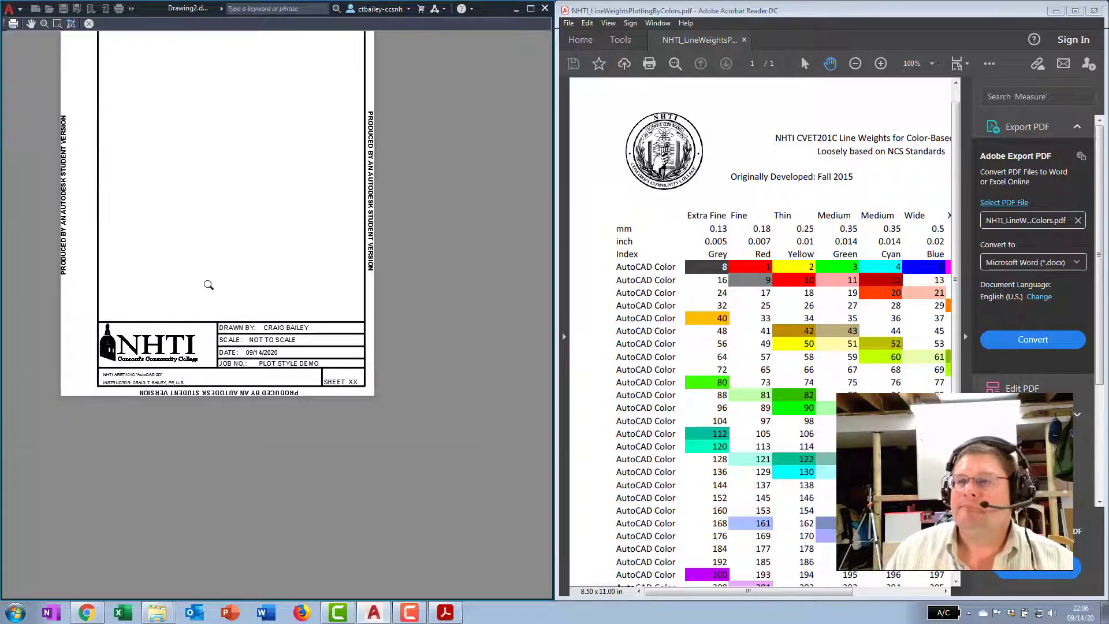
{"action": "key", "text": "Escape"}
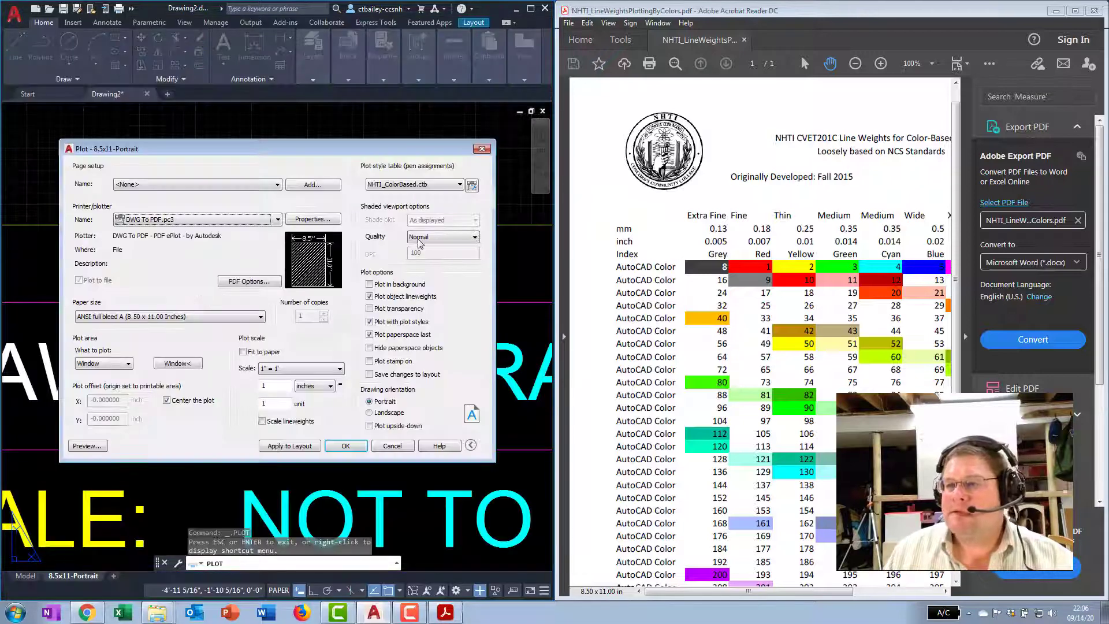
Step: Apply the NHTI_ColorBased.ctb plot style table to the 8.5x11-Portrait layout and close the plot setup without plotting
{"action": "left_click", "coordinate": [423, 184]}
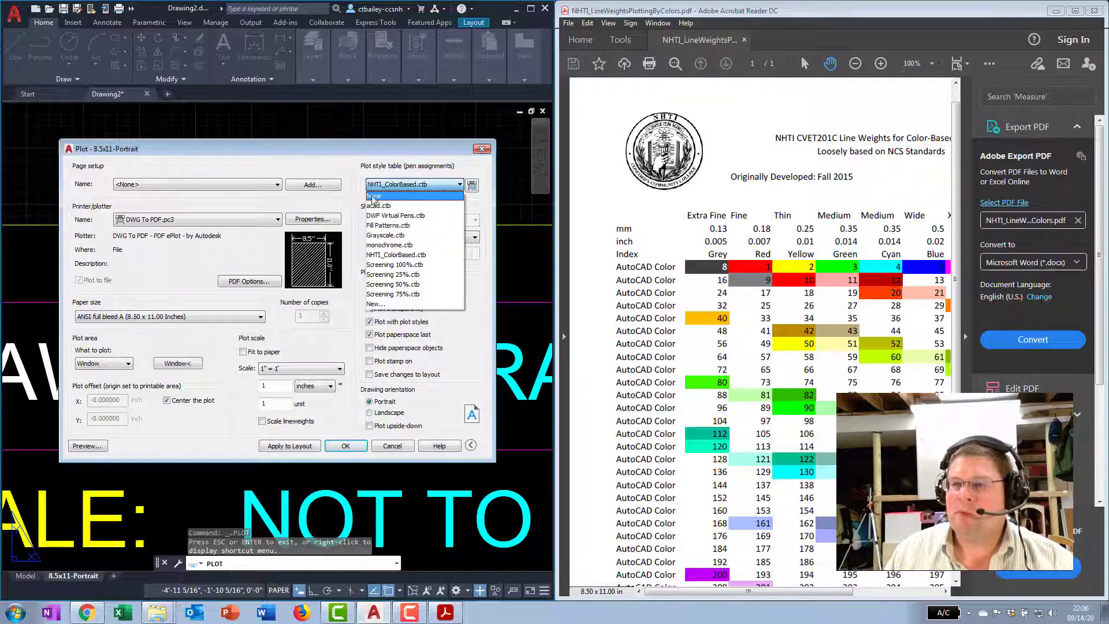
{"action": "left_click", "coordinate": [381, 255]}
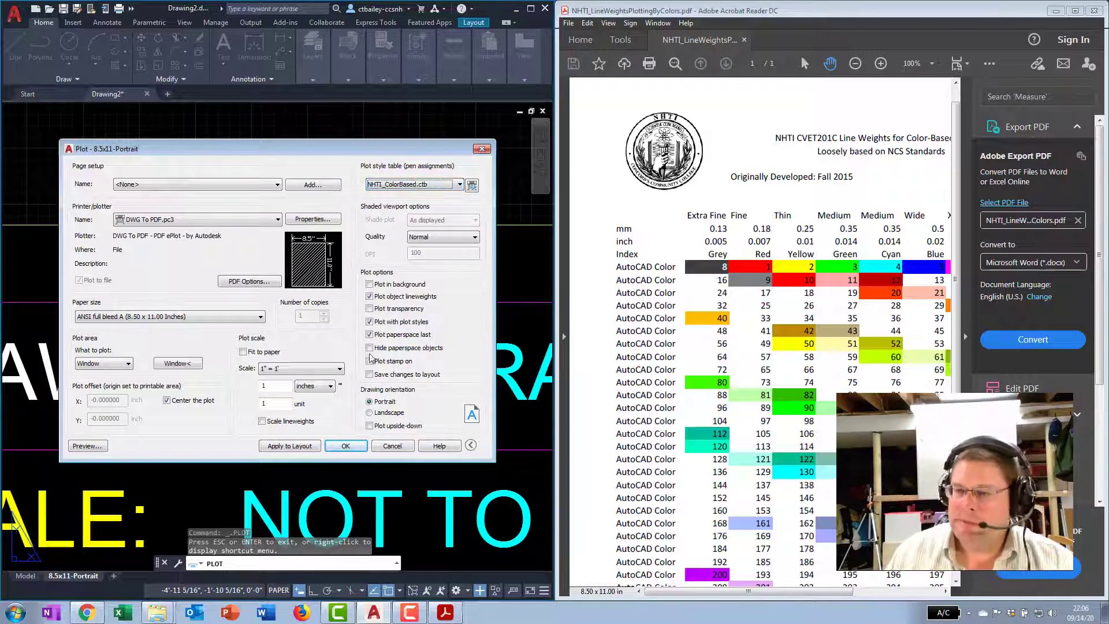
{"action": "left_click", "coordinate": [299, 446]}
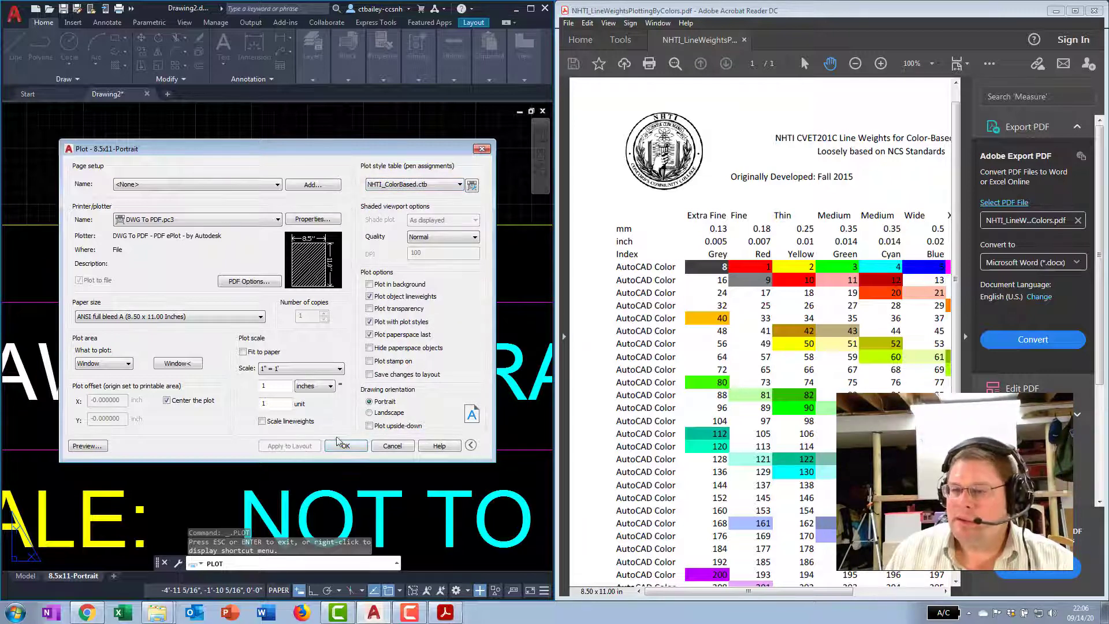
{"action": "left_click", "coordinate": [391, 445]}
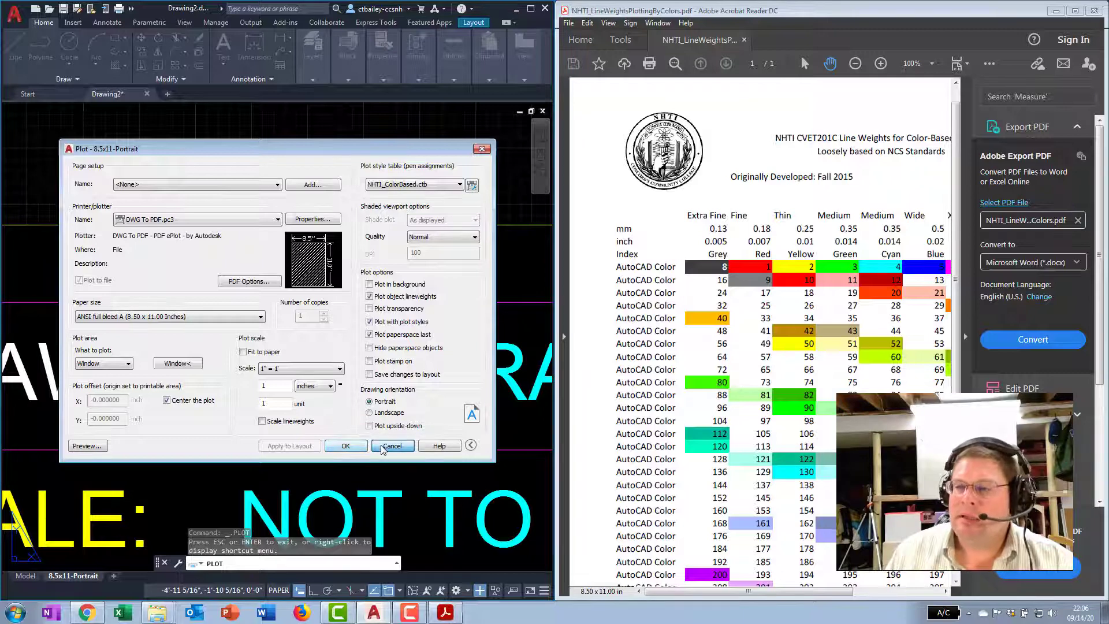
{"action": "scroll", "coordinate": [260, 261], "scroll_direction": "down", "scroll_amount": 5}
{"action": "scroll", "coordinate": [260, 261], "scroll_direction": "down", "scroll_amount": 6}
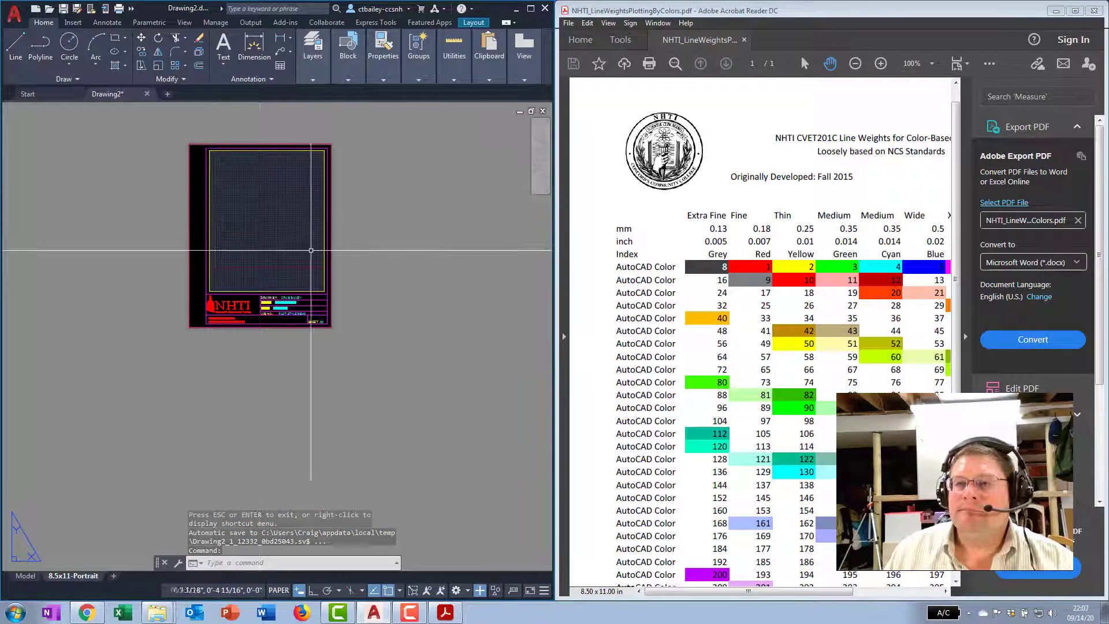
{"action": "scroll", "coordinate": [298, 247], "scroll_direction": "up", "scroll_amount": 2}
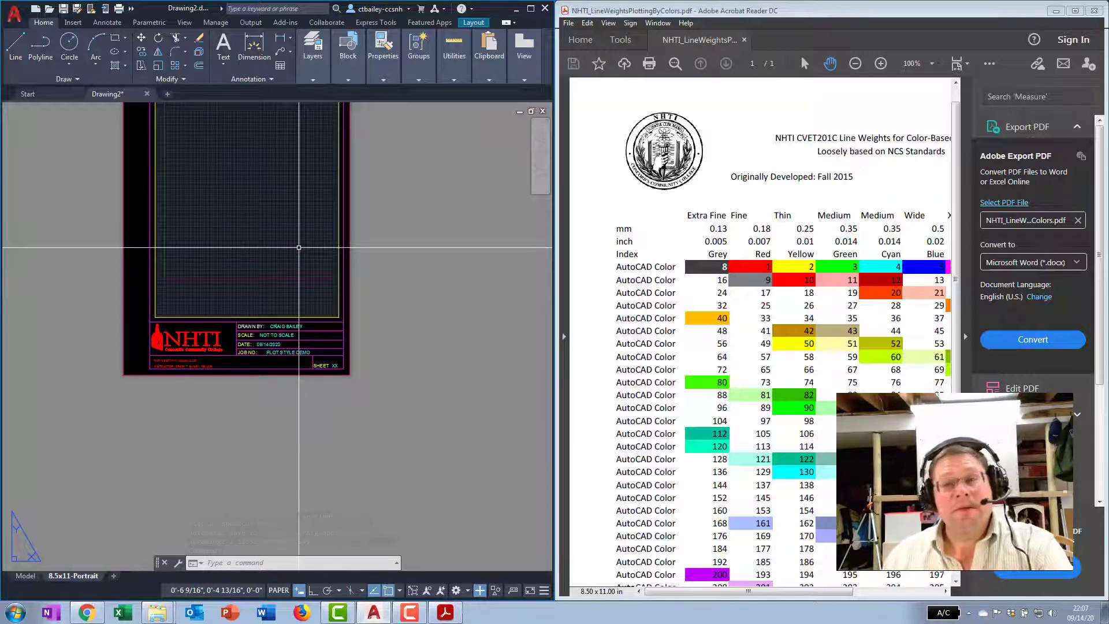